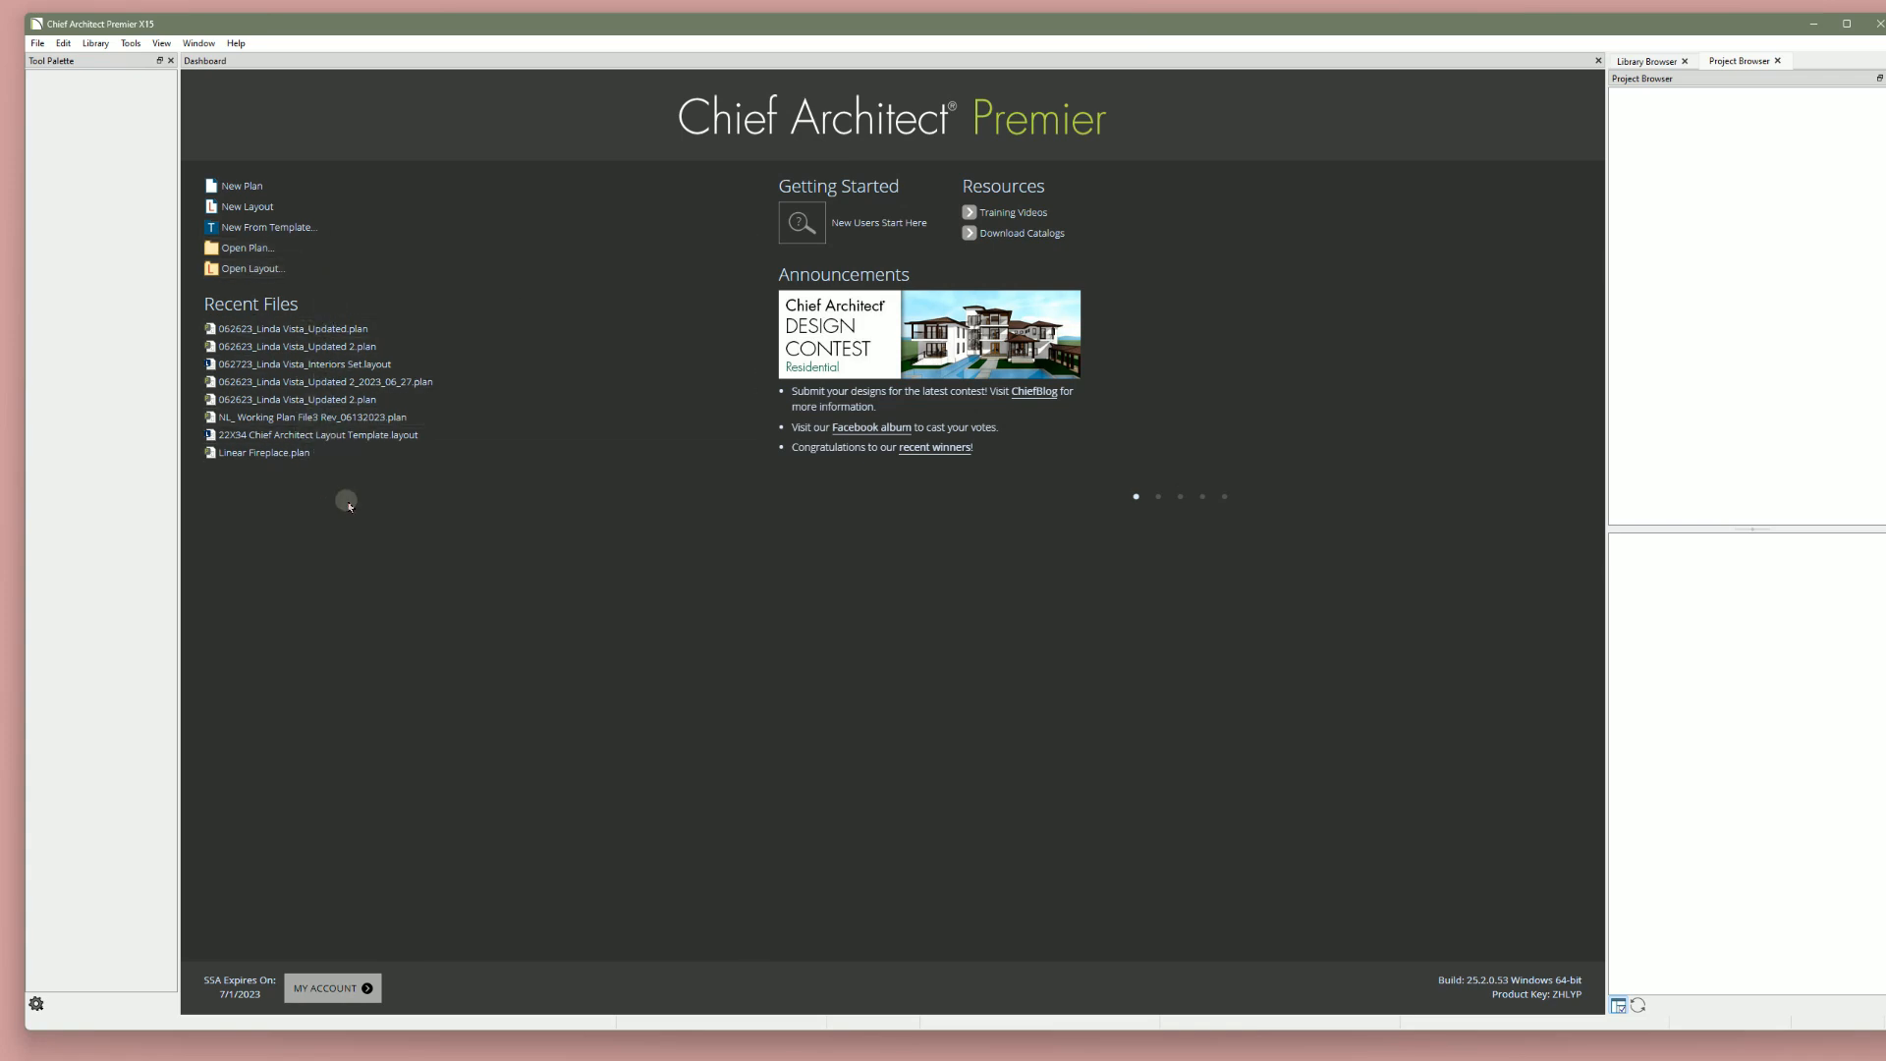
pyautogui.click(40, 45)
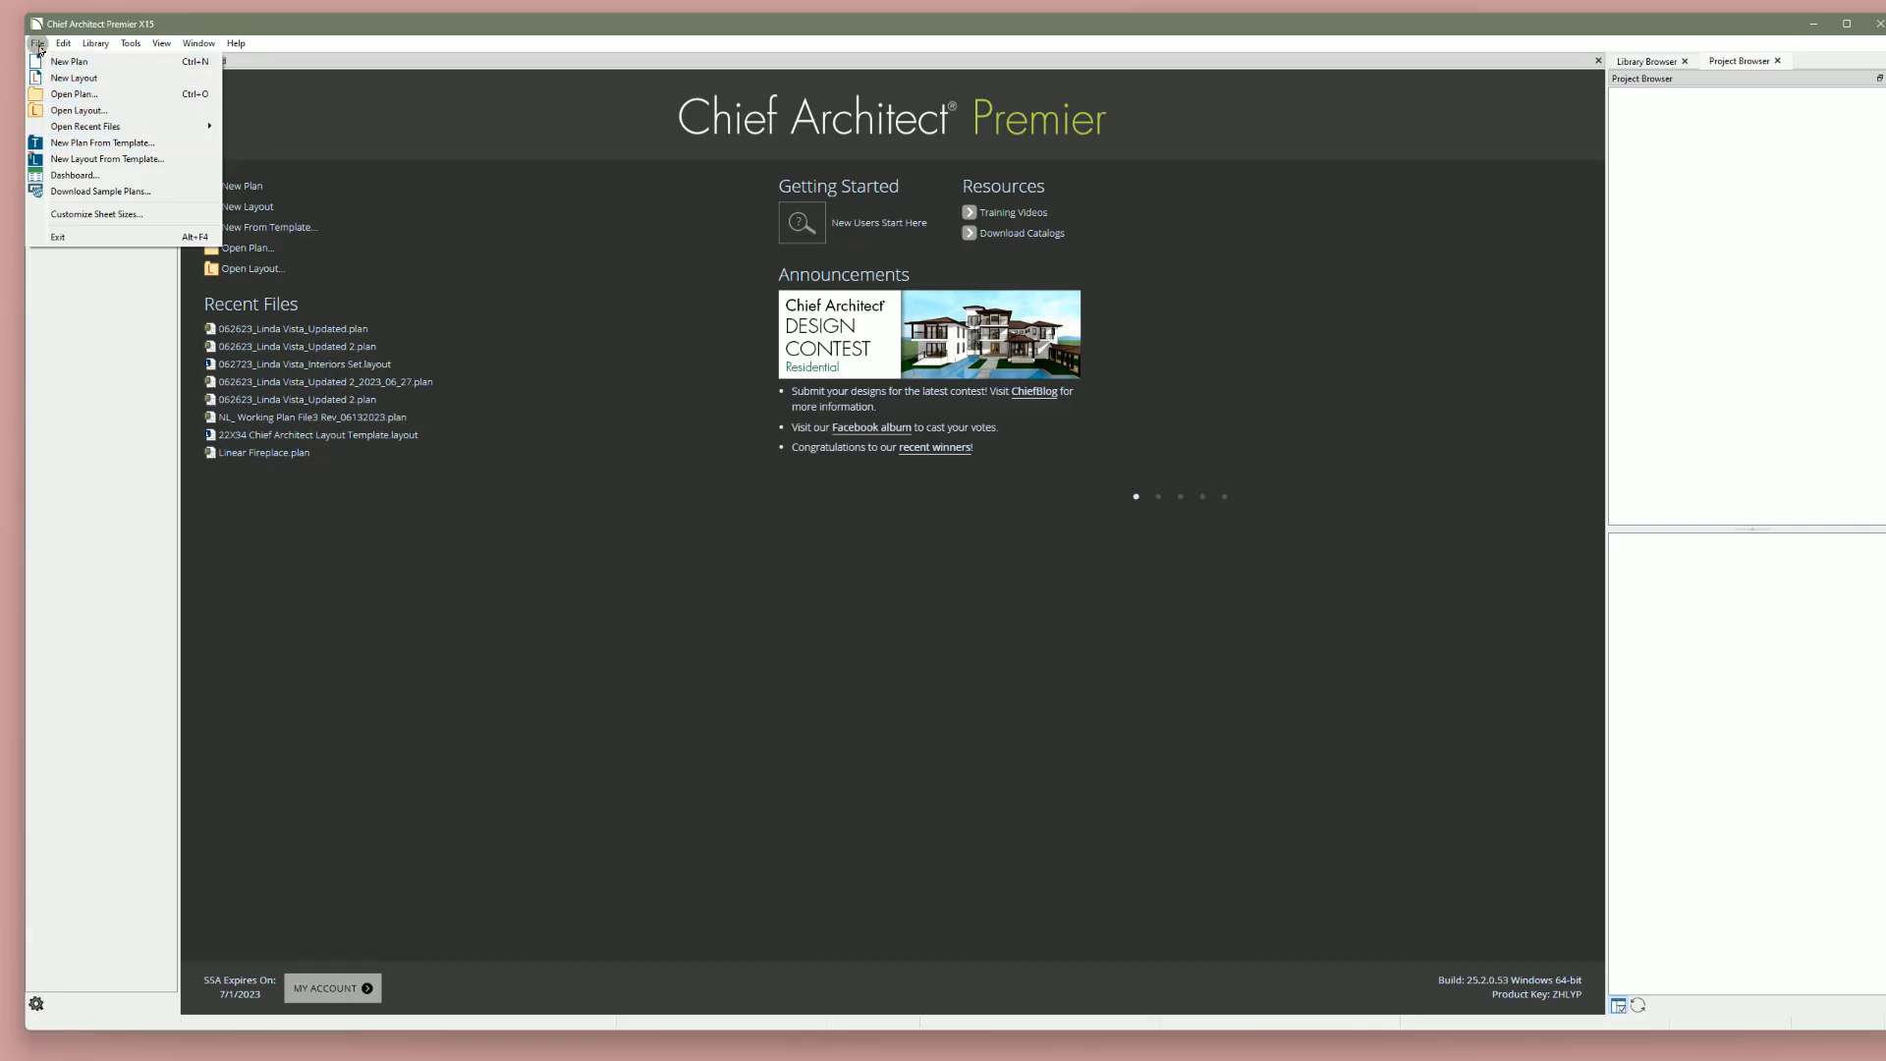
pyautogui.click(142, 179)
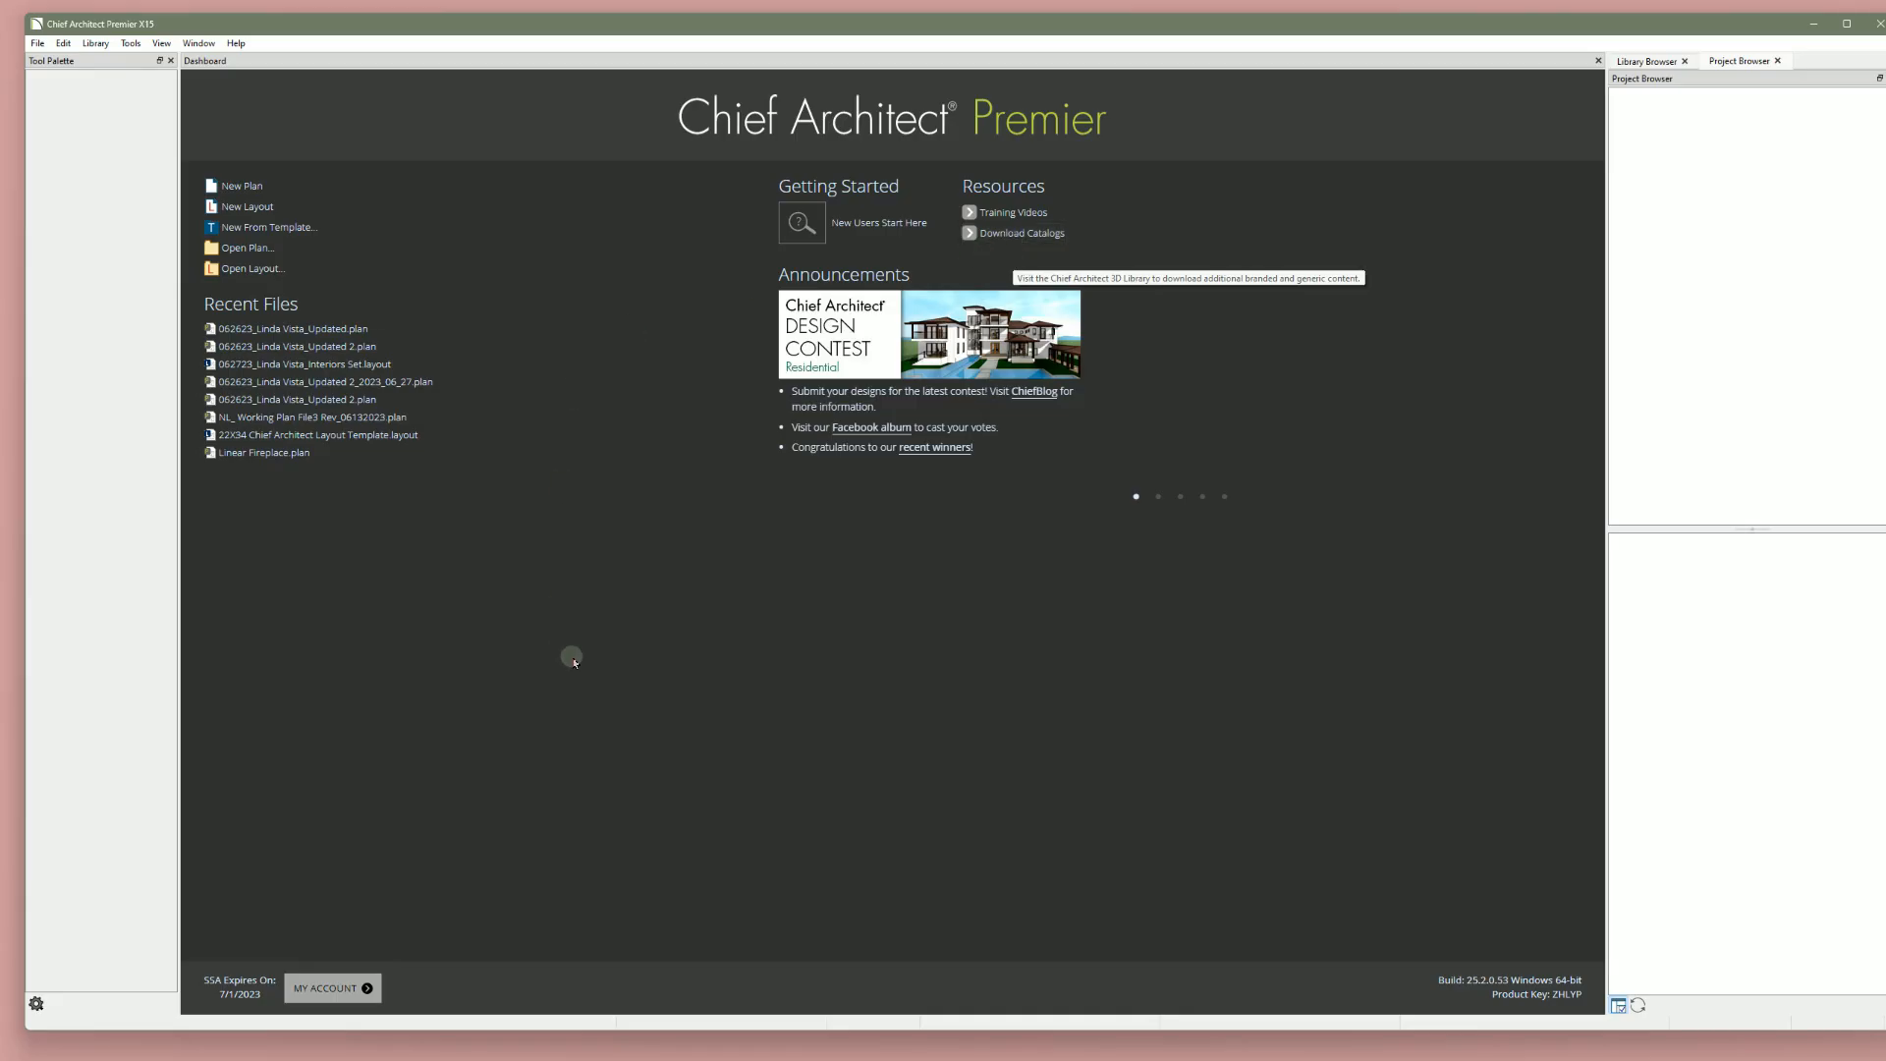
# Open the program preferences and examine the appearance, color, library browser, text and pattern editor settings
pyautogui.click(63, 43)
pyautogui.click(98, 62)
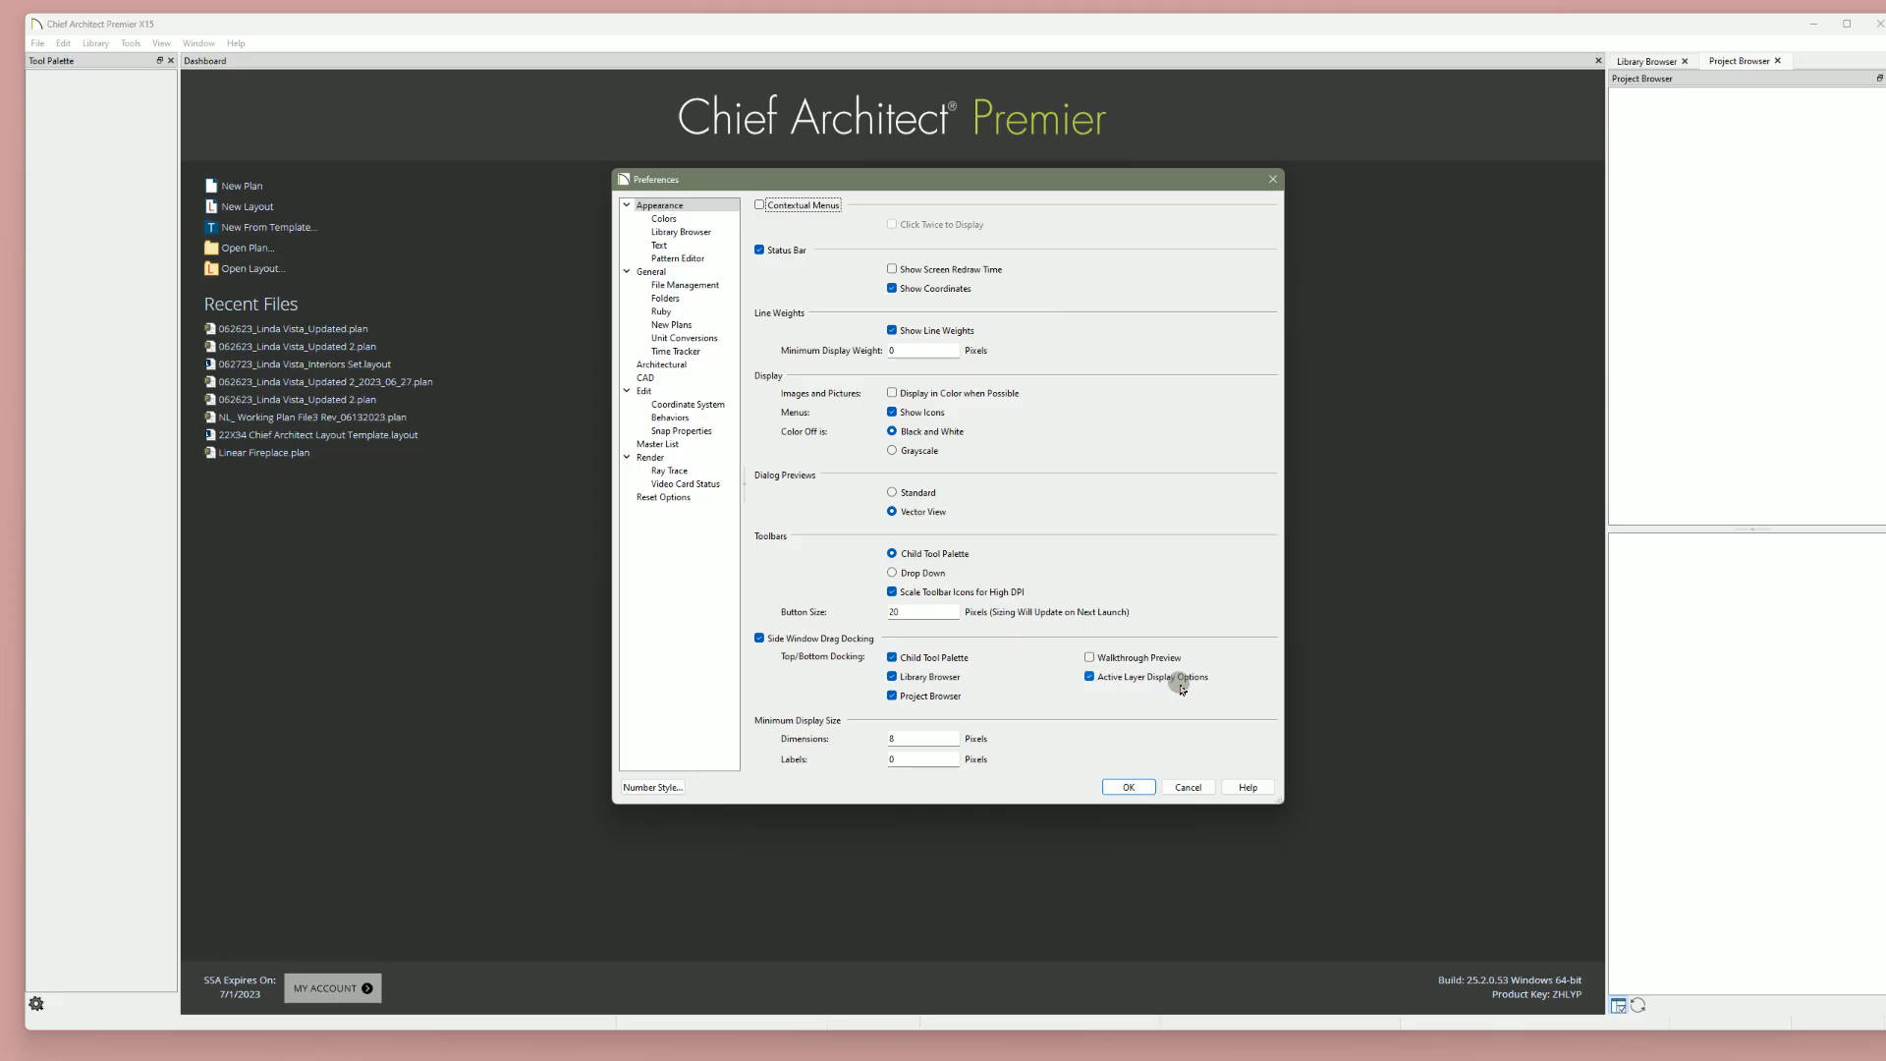
pyautogui.click(666, 218)
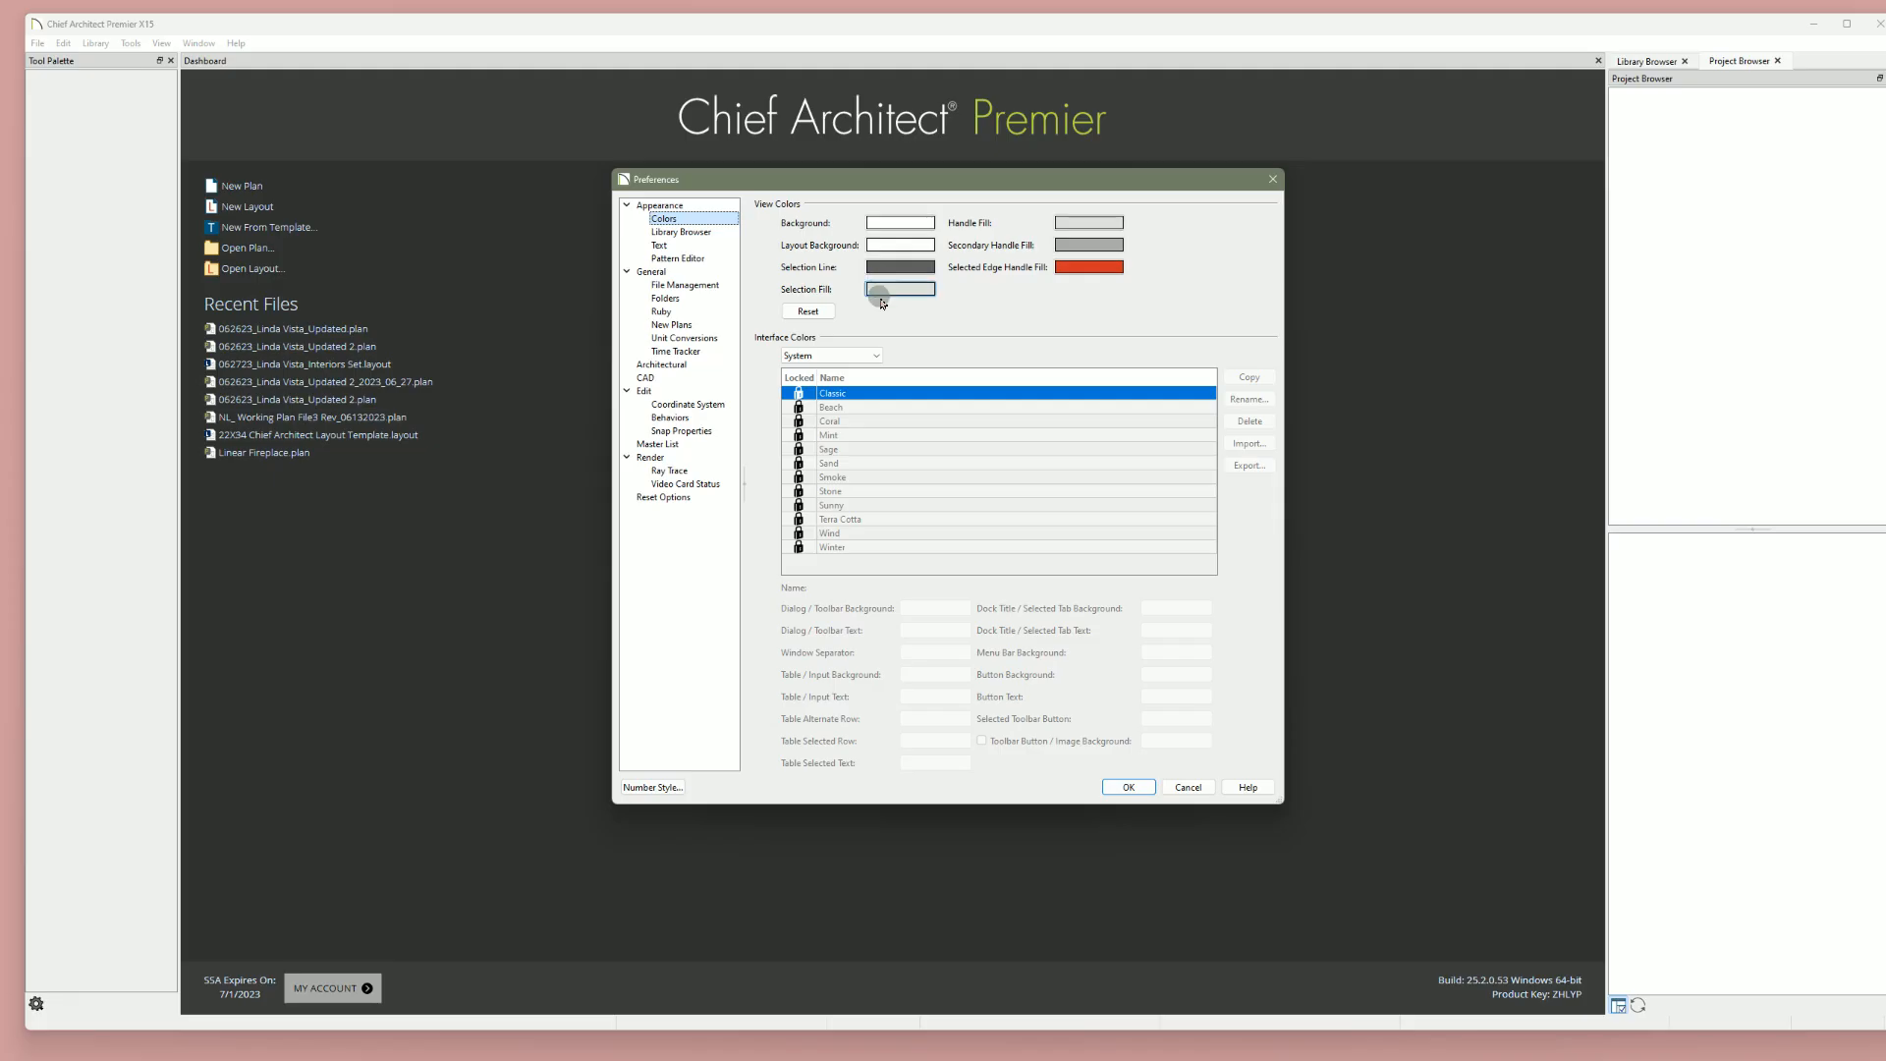
pyautogui.click(892, 225)
pyautogui.moveTo(905, 274)
pyautogui.moveTo(1079, 255)
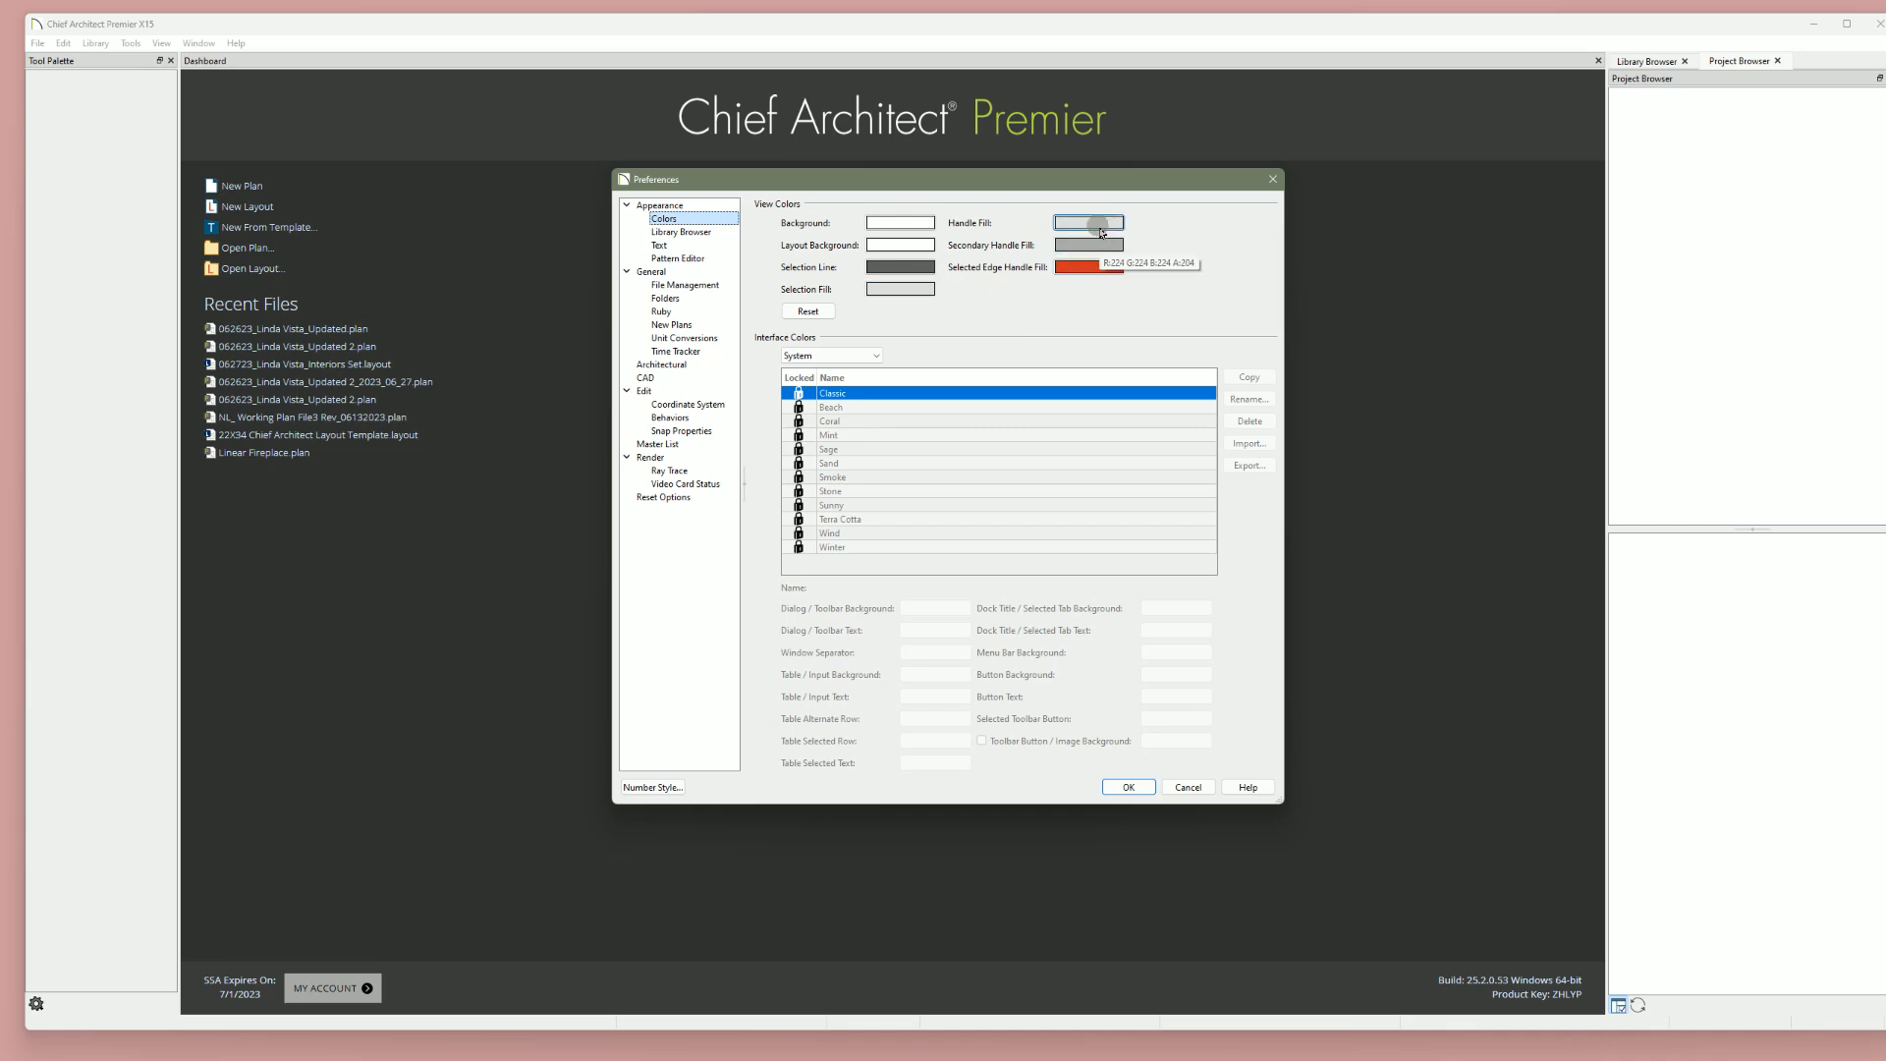
pyautogui.click(681, 232)
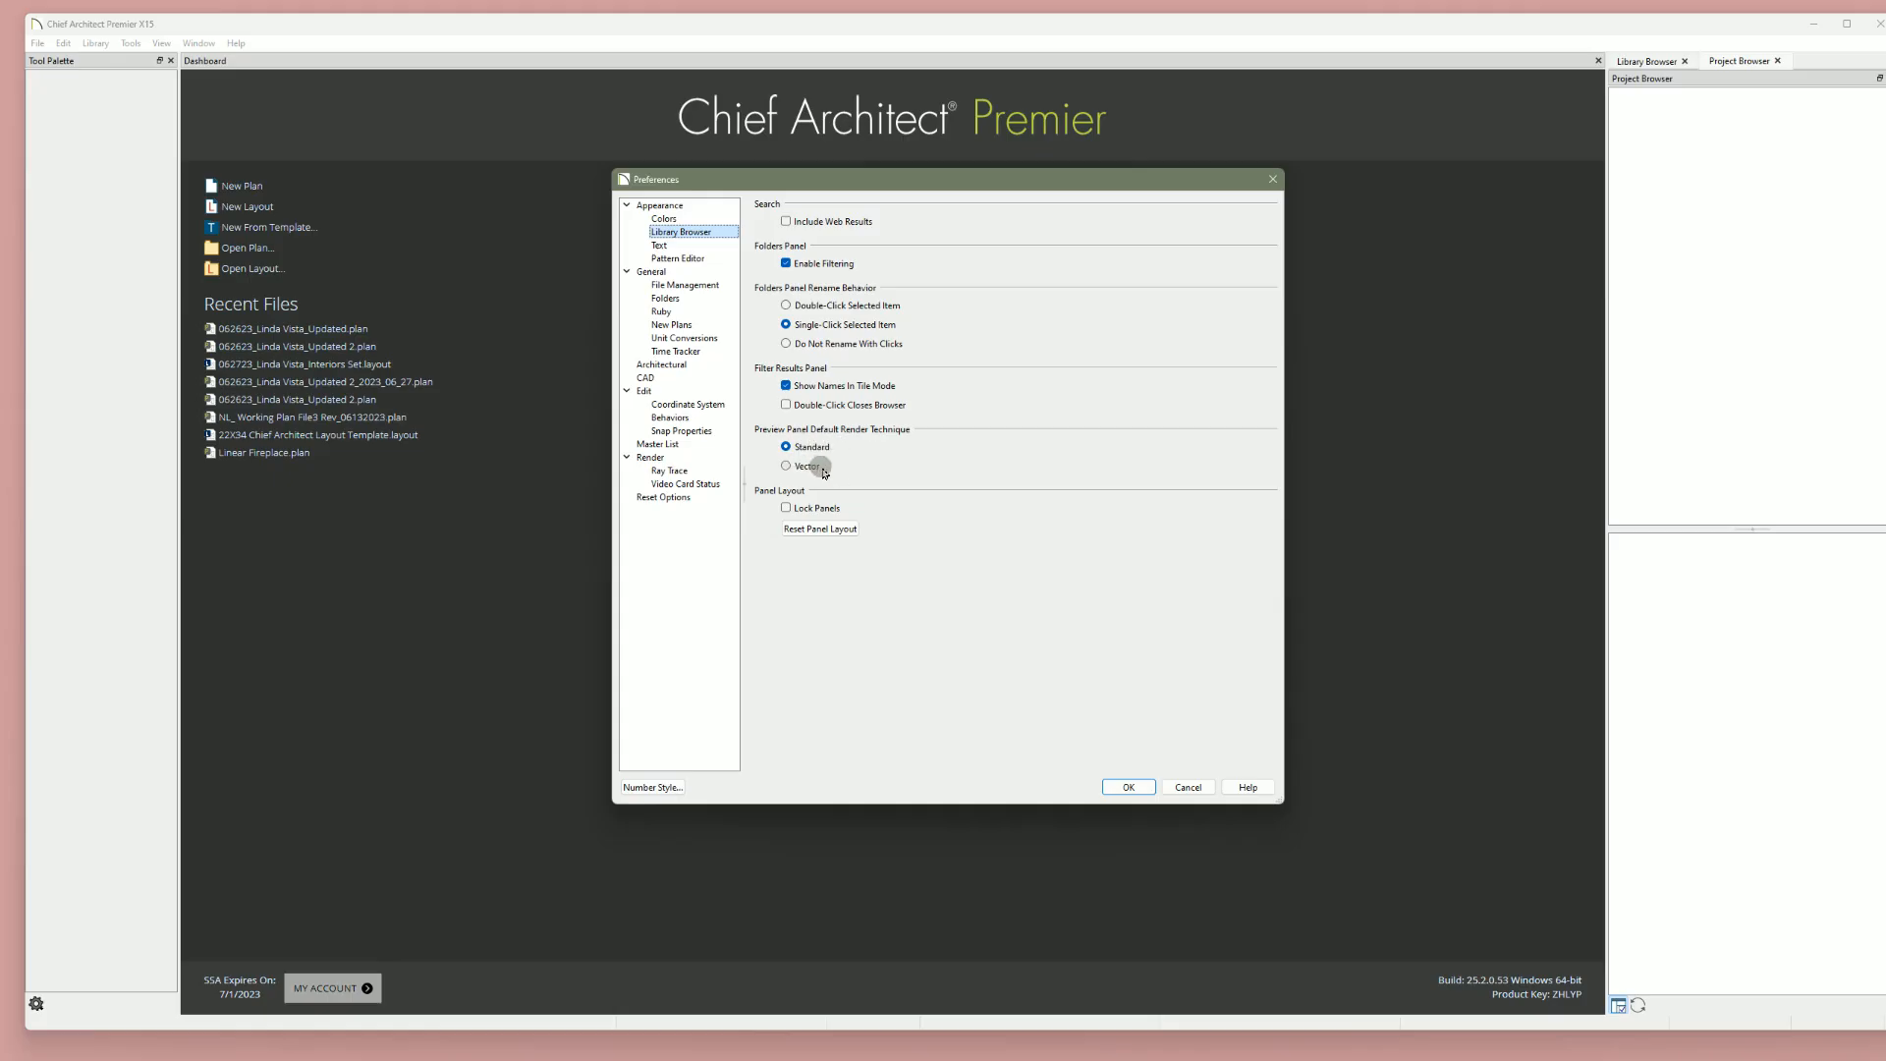
pyautogui.click(678, 248)
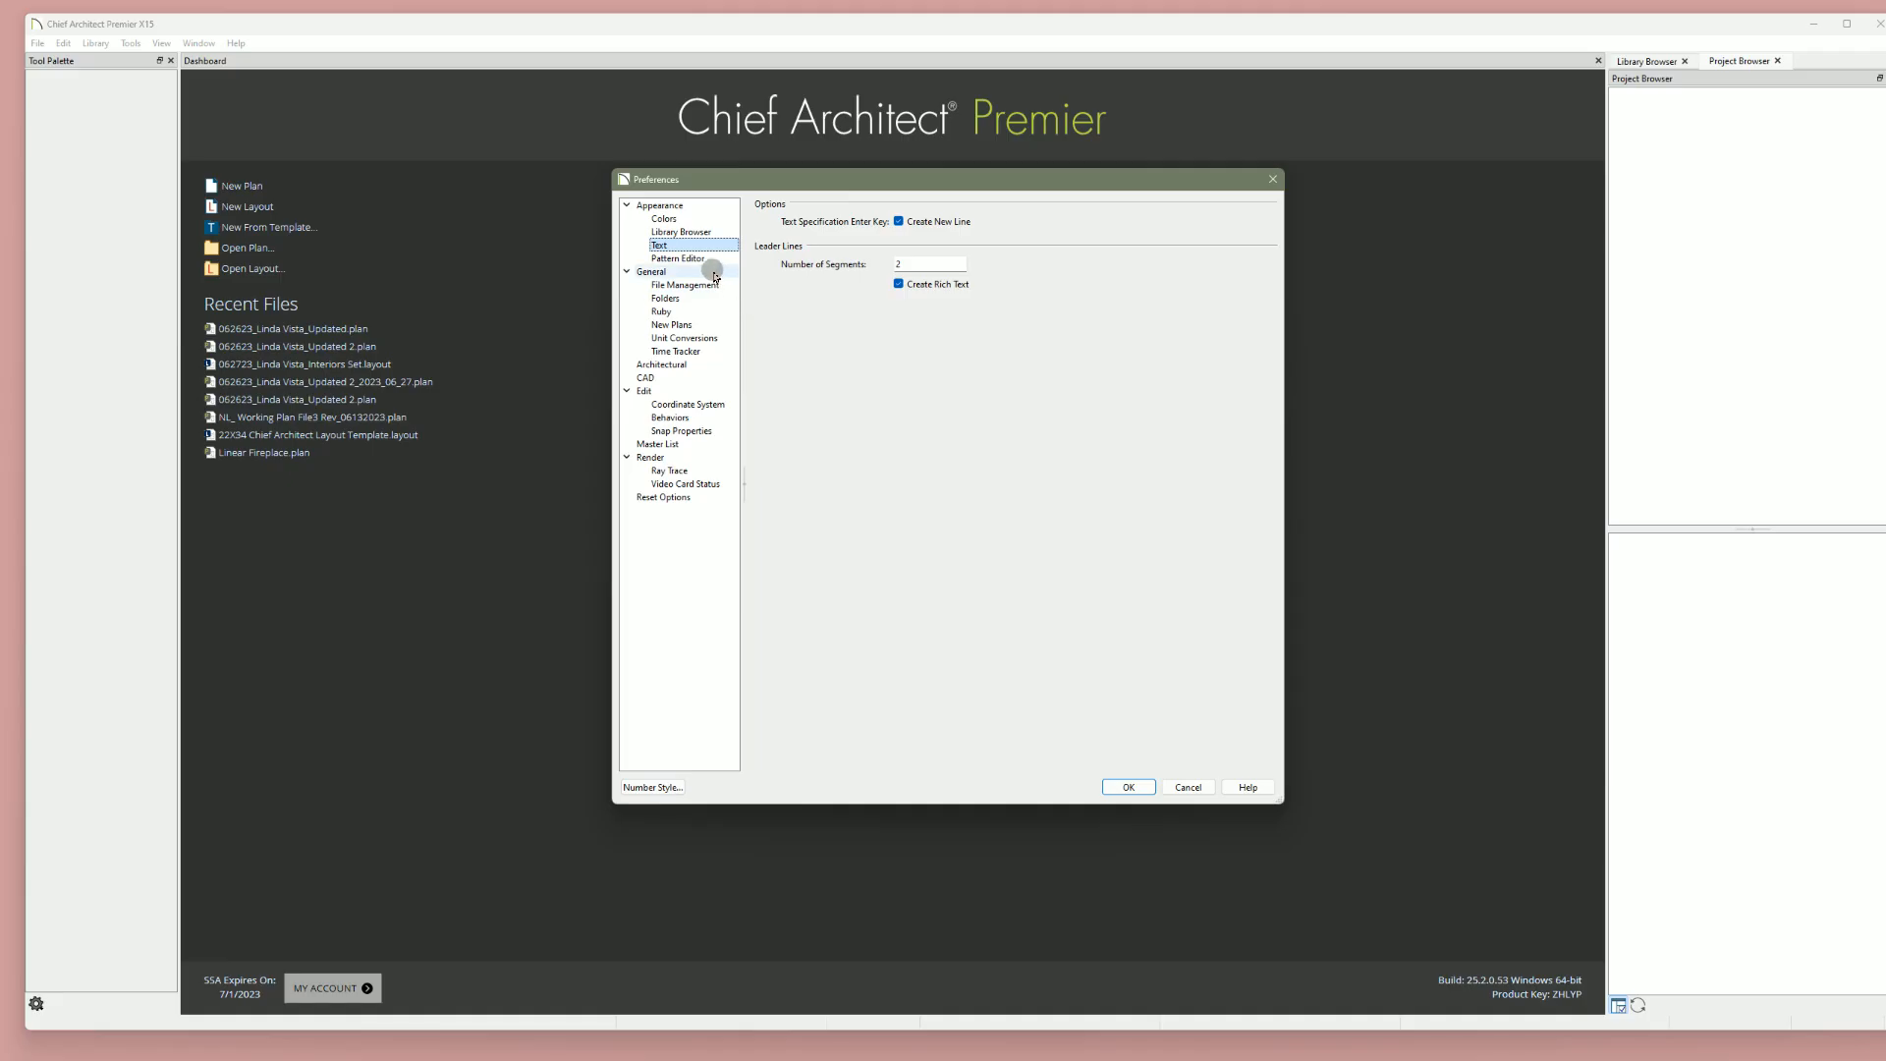
pyautogui.click(678, 258)
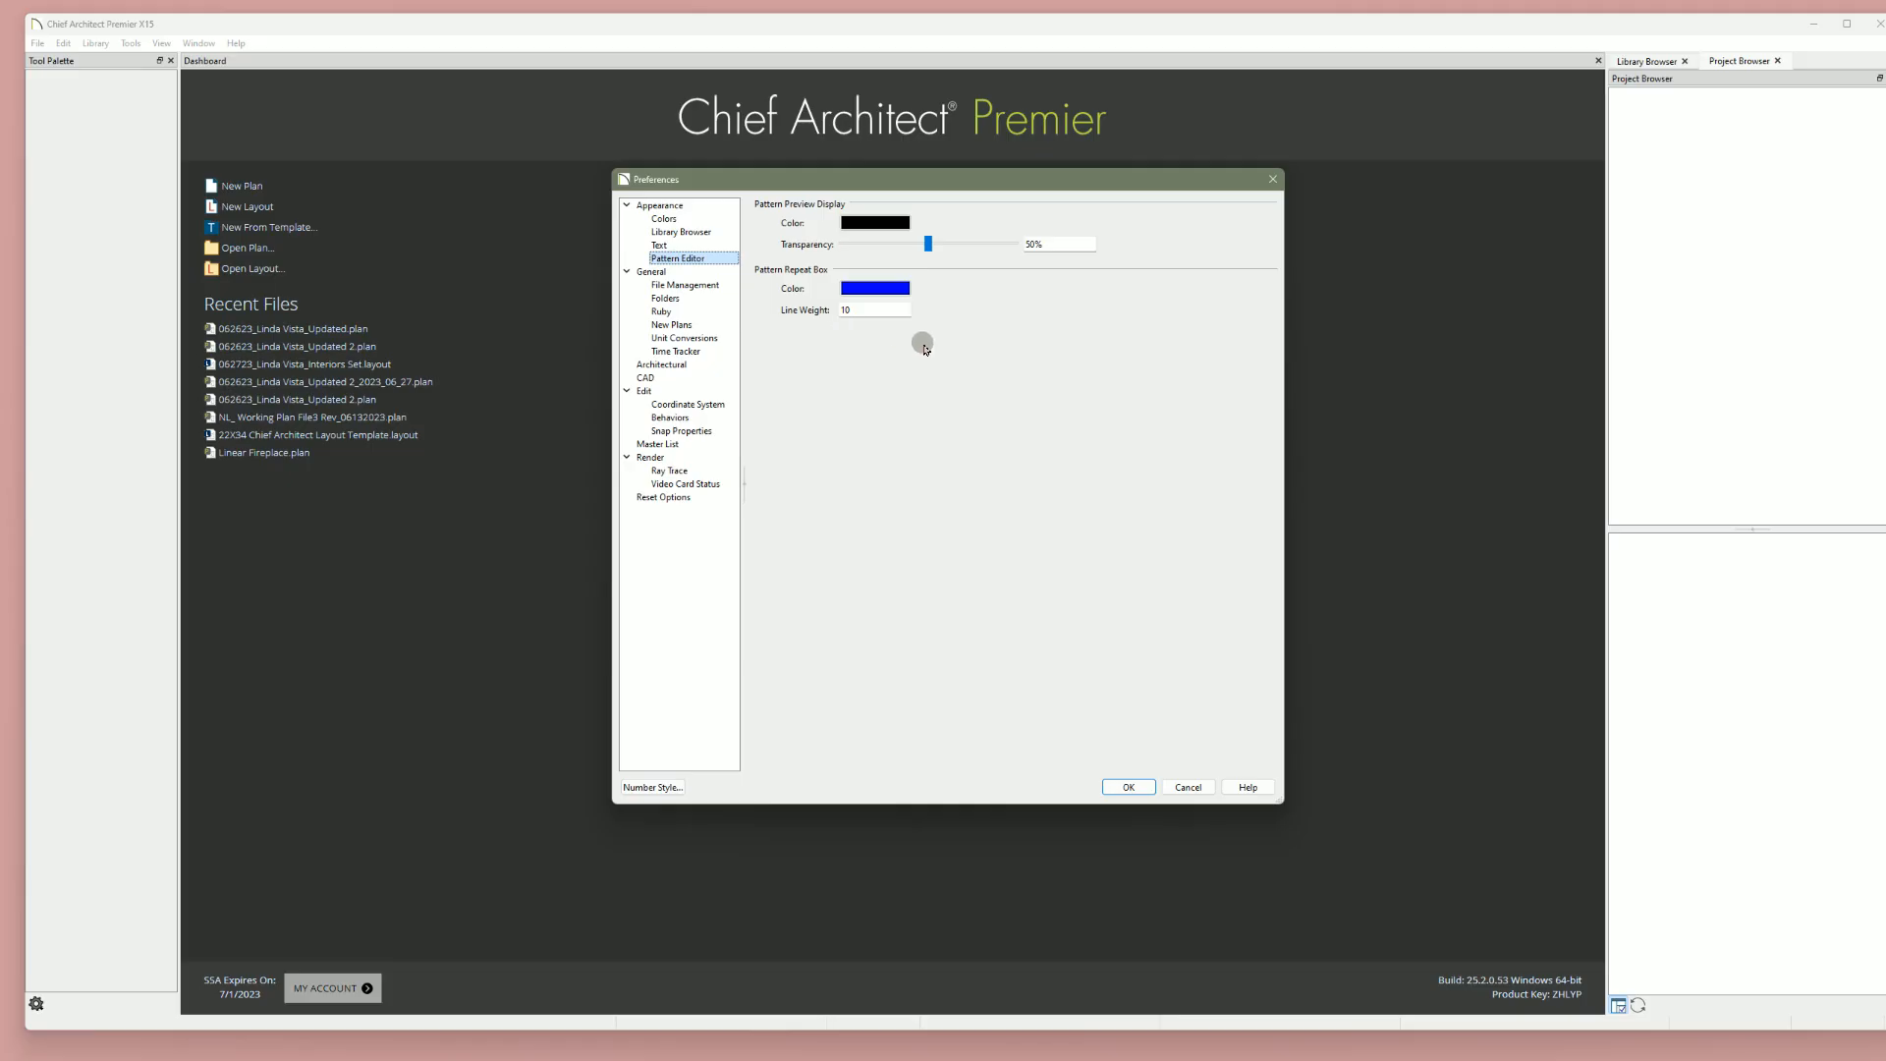
# Clear the recent files list through the file management preferences
pyautogui.click(672, 287)
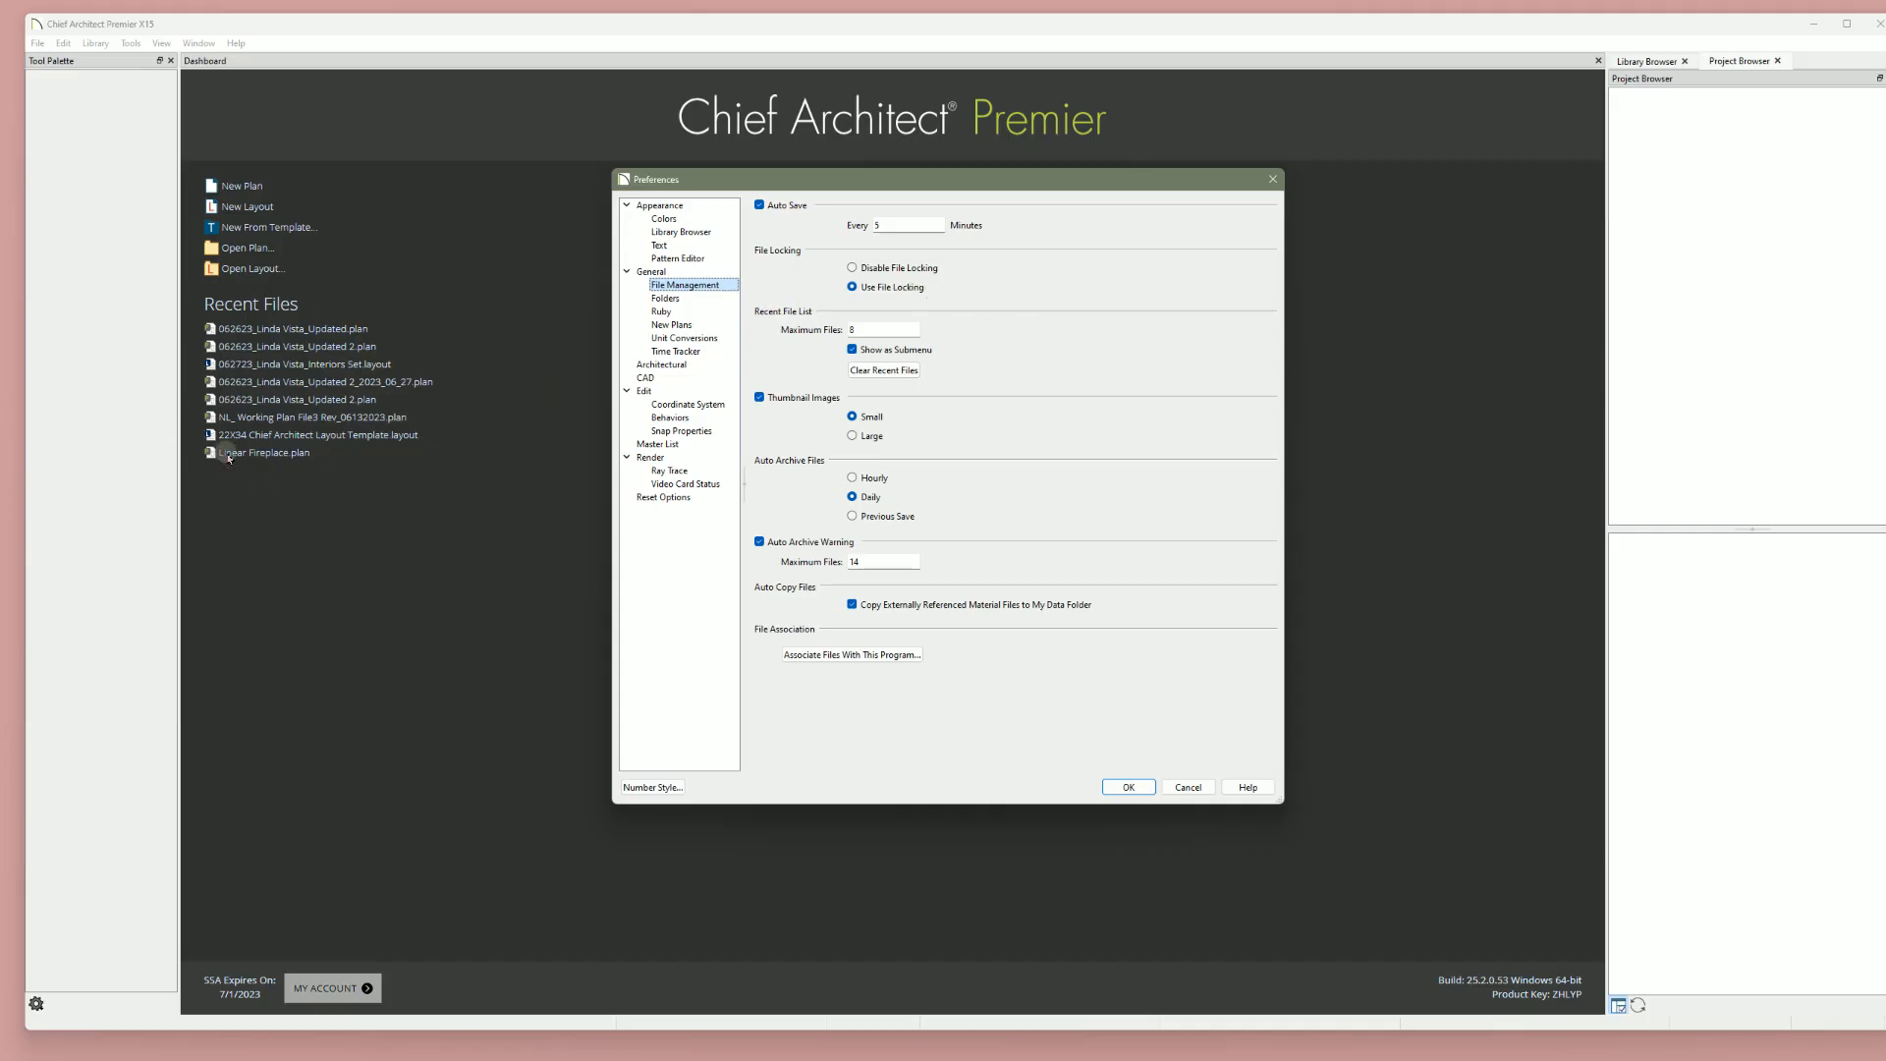
pyautogui.click(889, 370)
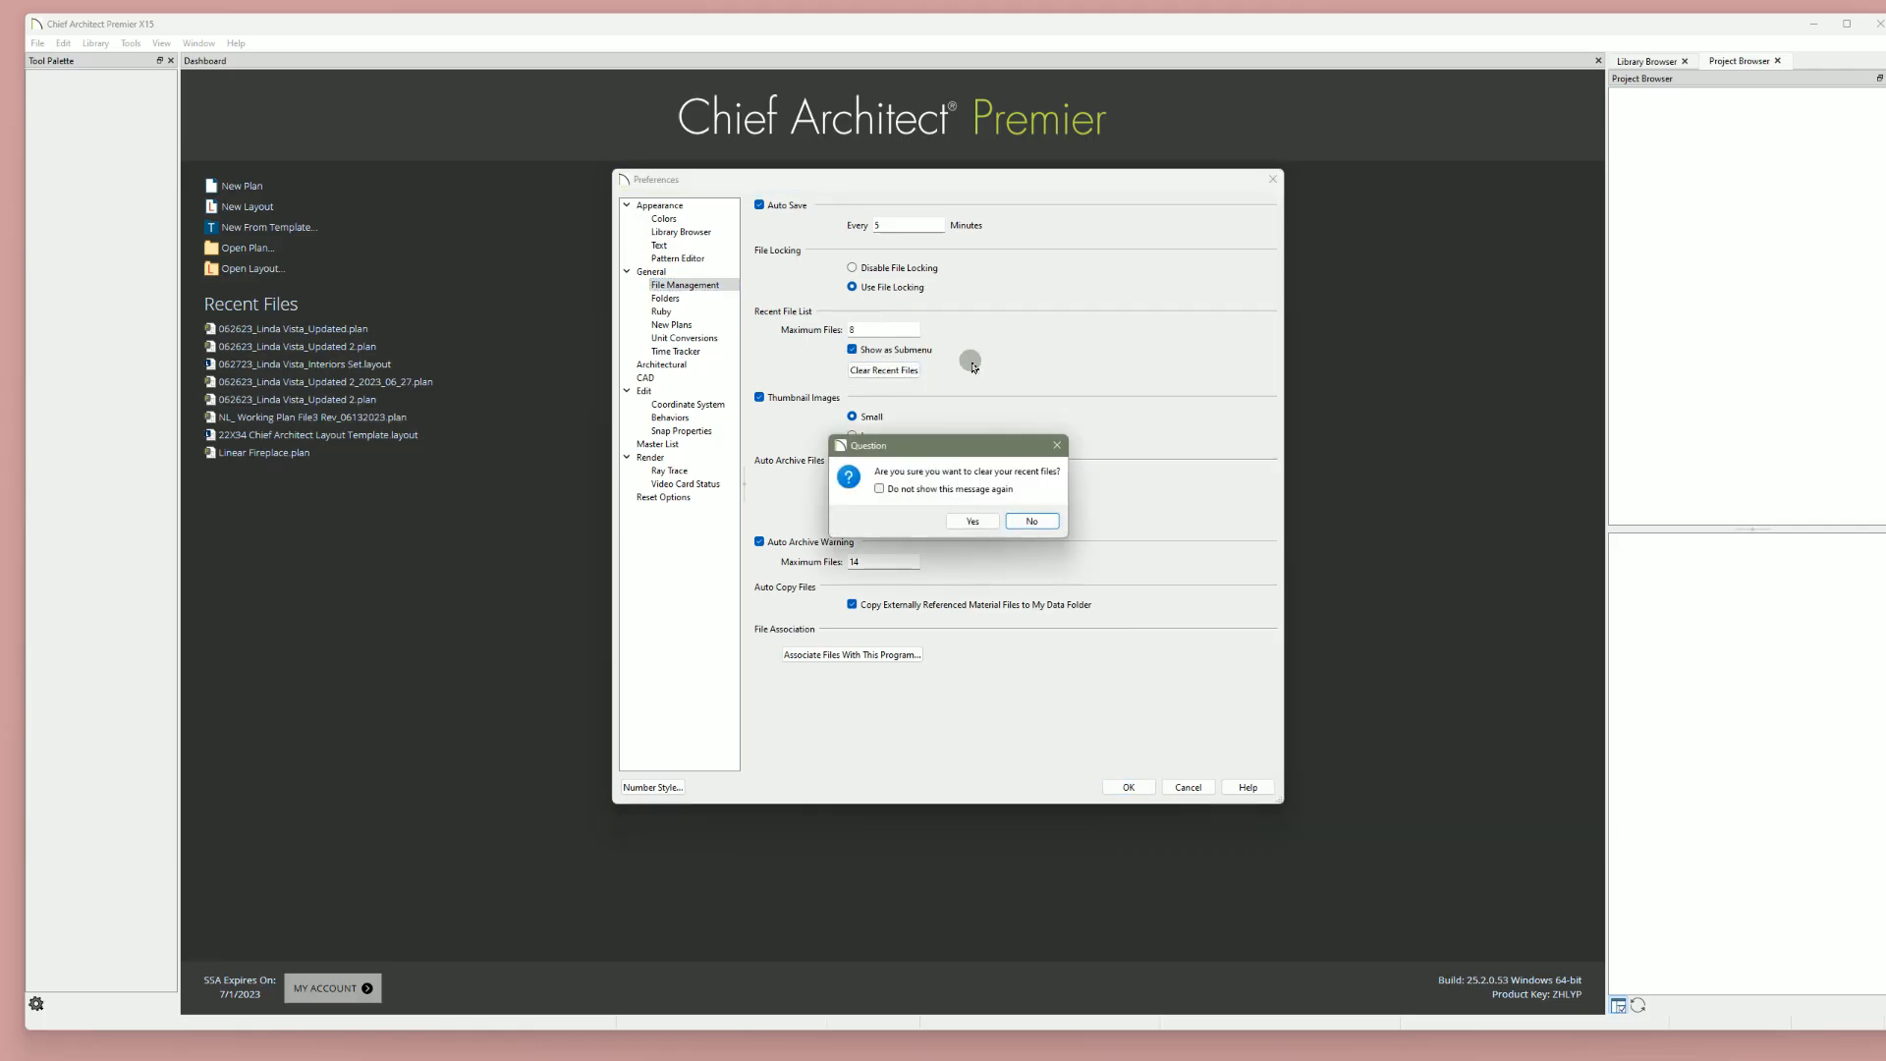
pyautogui.click(972, 521)
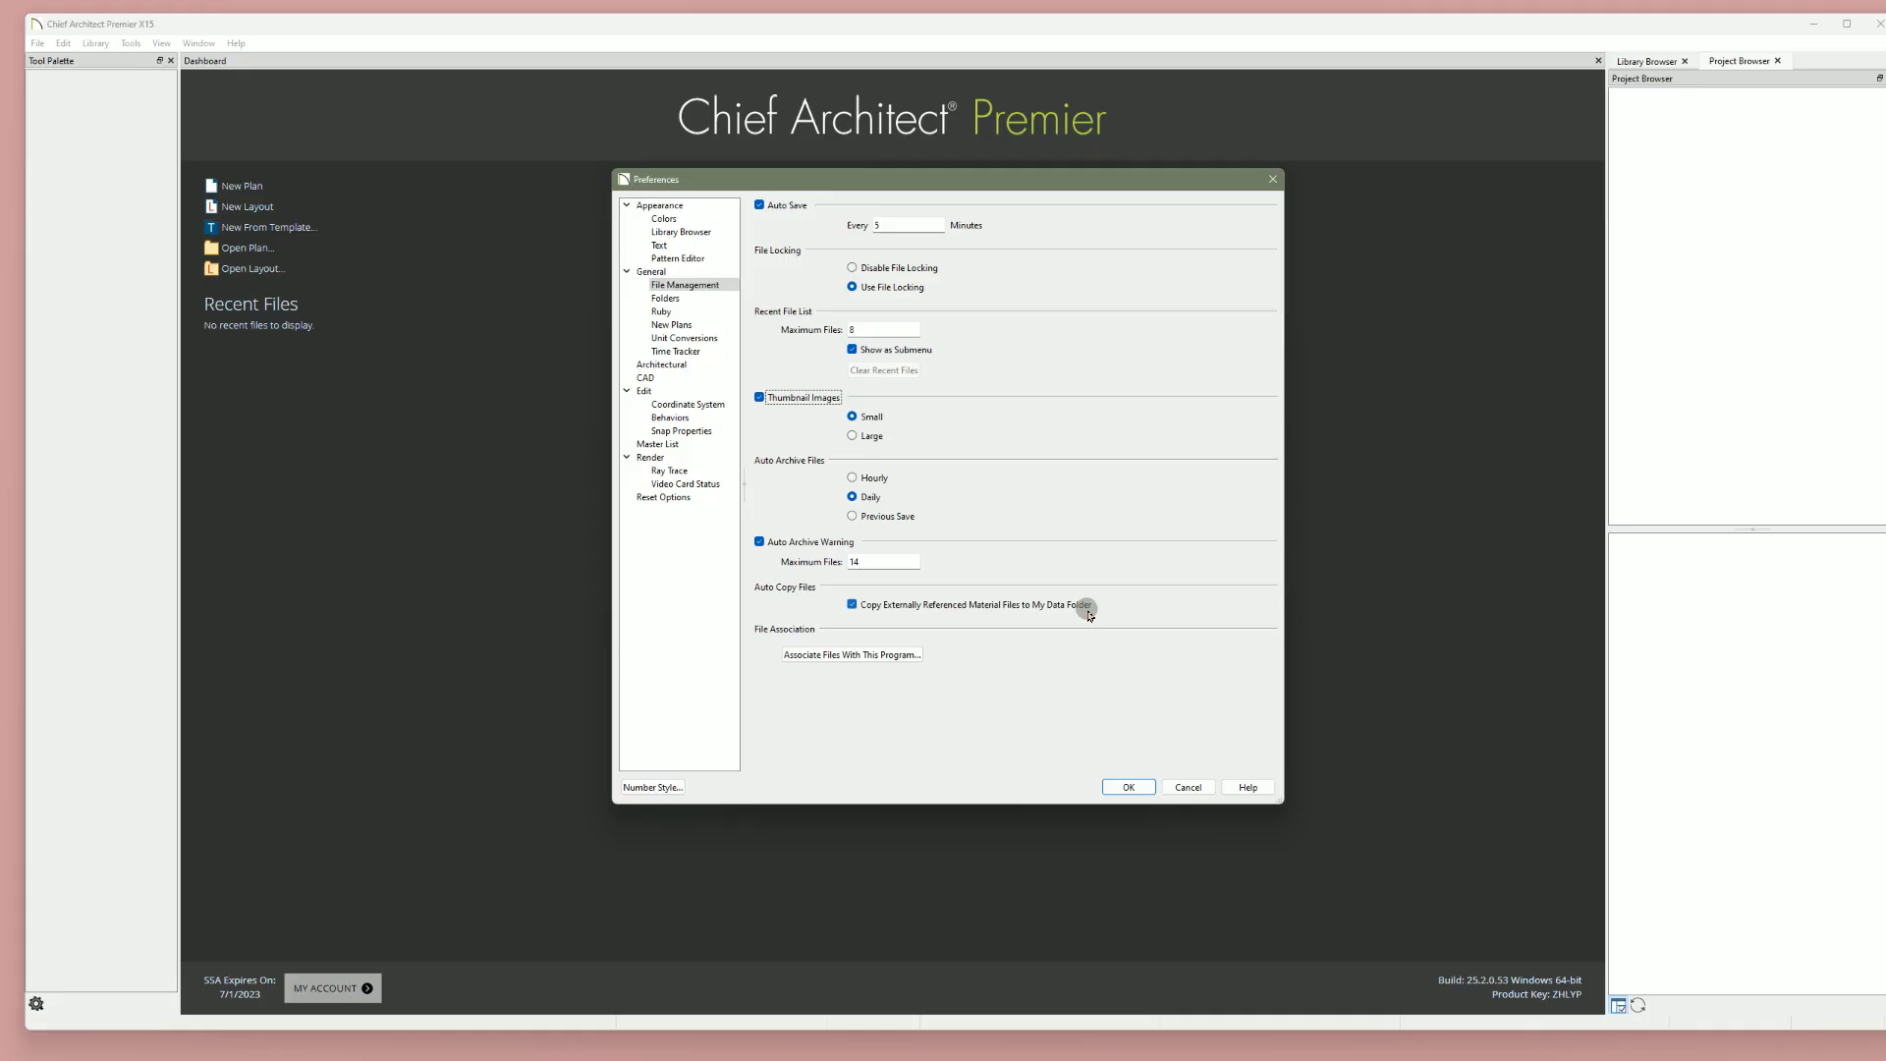
# Examine the preferences for copying referenced material files, file association, program folders and Ruby scripts
pyautogui.click(852, 605)
pyautogui.click(852, 605)
pyautogui.click(838, 653)
pyautogui.click(697, 299)
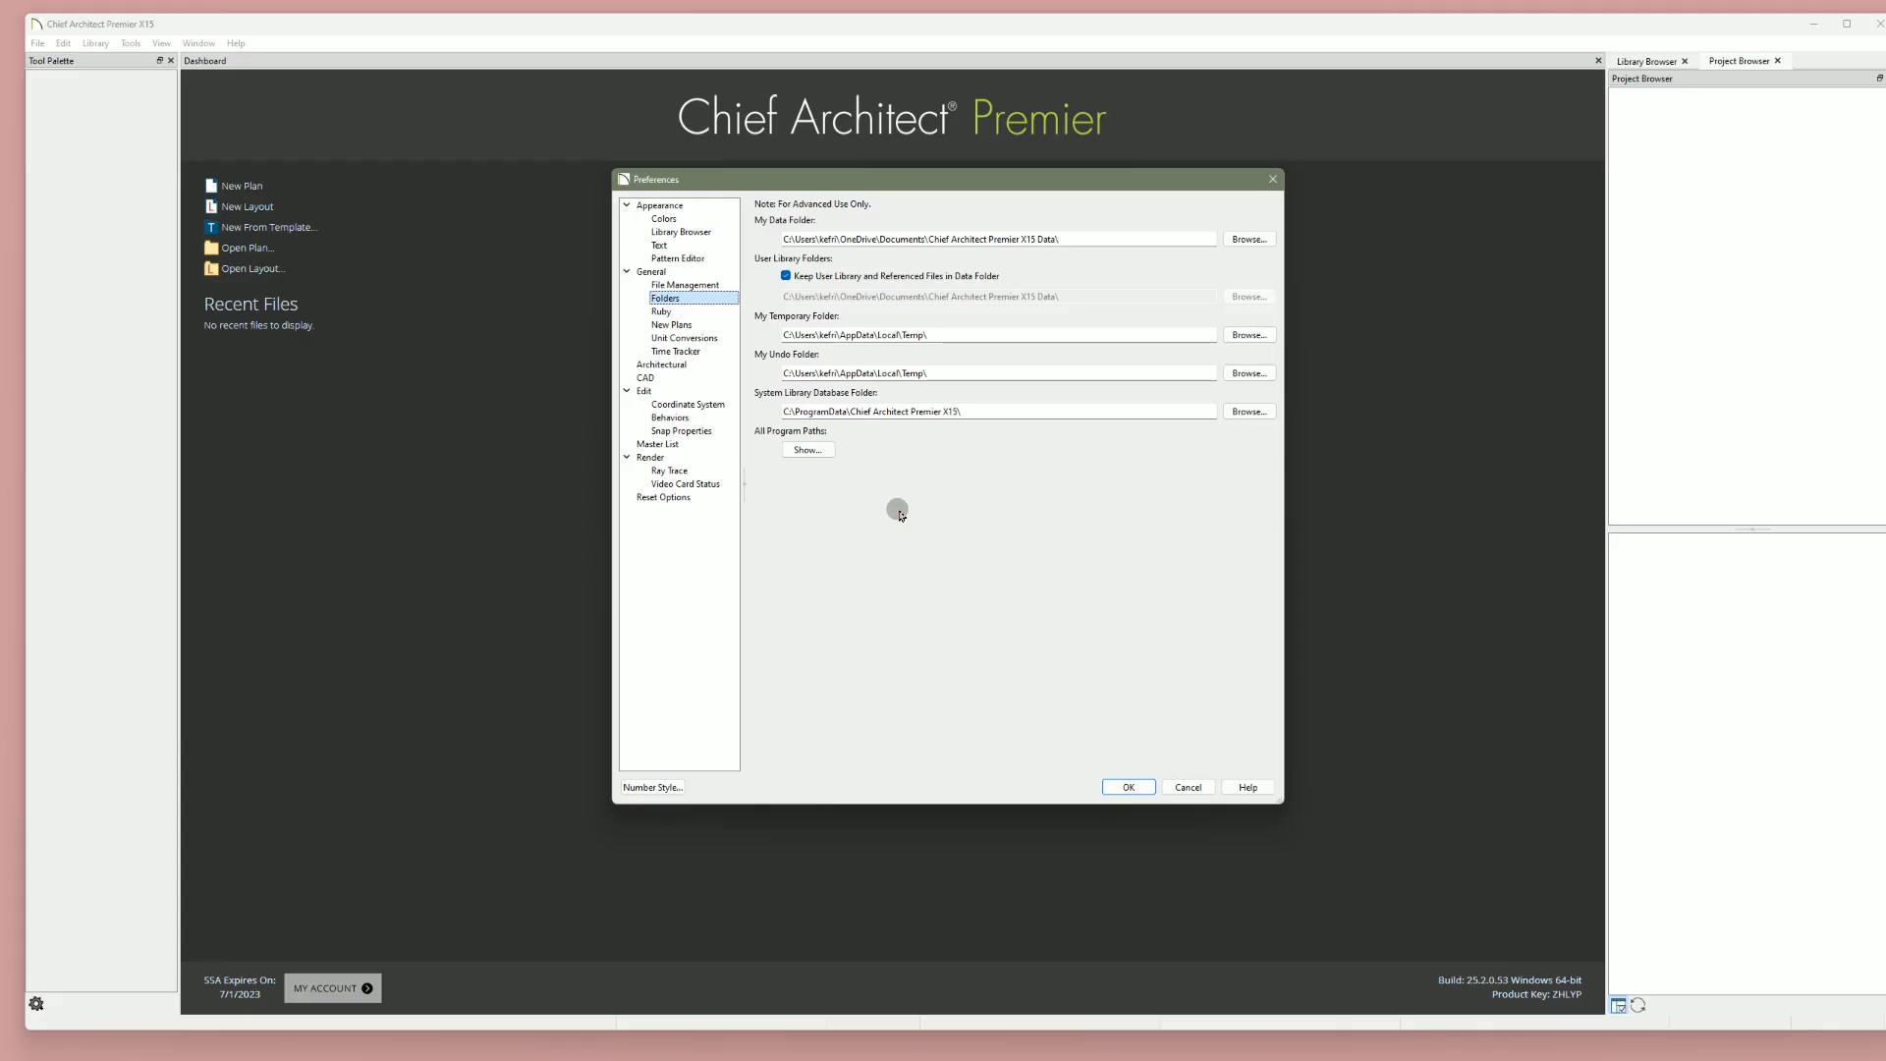
pyautogui.click(694, 324)
pyautogui.click(686, 311)
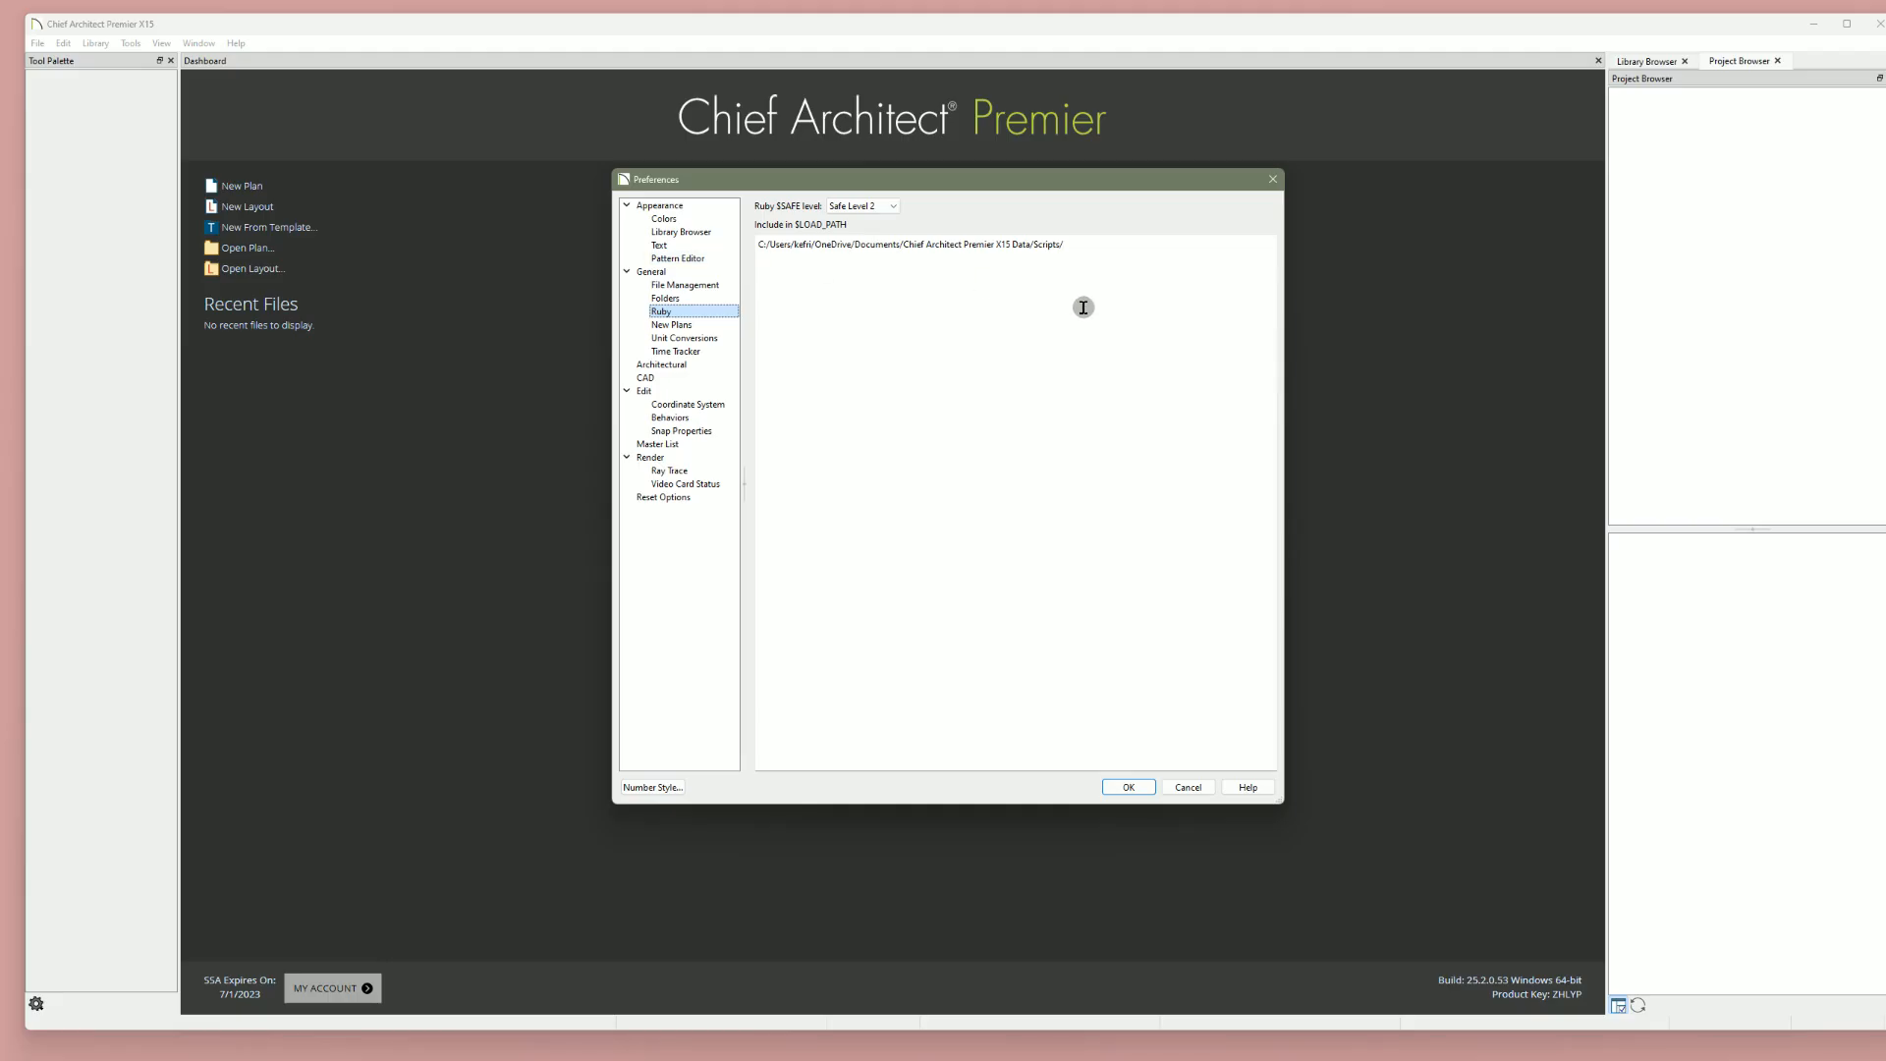
pyautogui.click(710, 324)
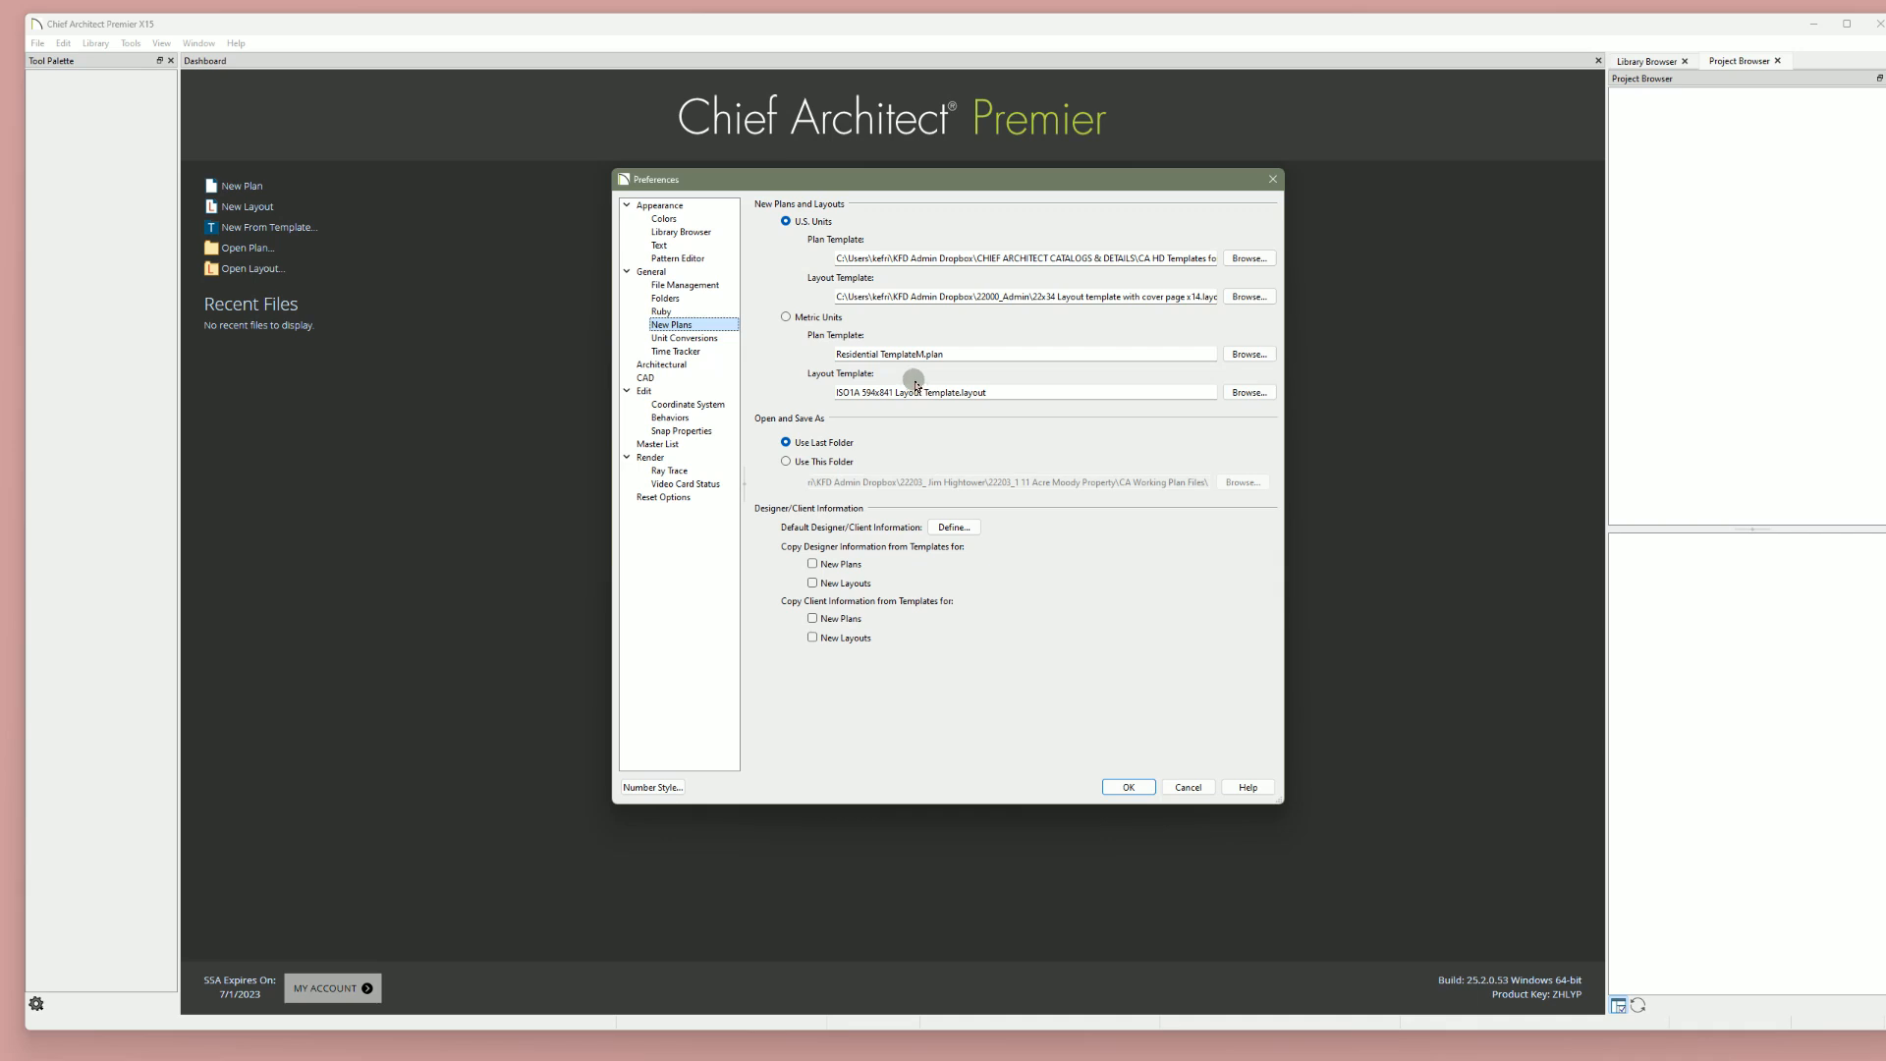
pyautogui.click(662, 311)
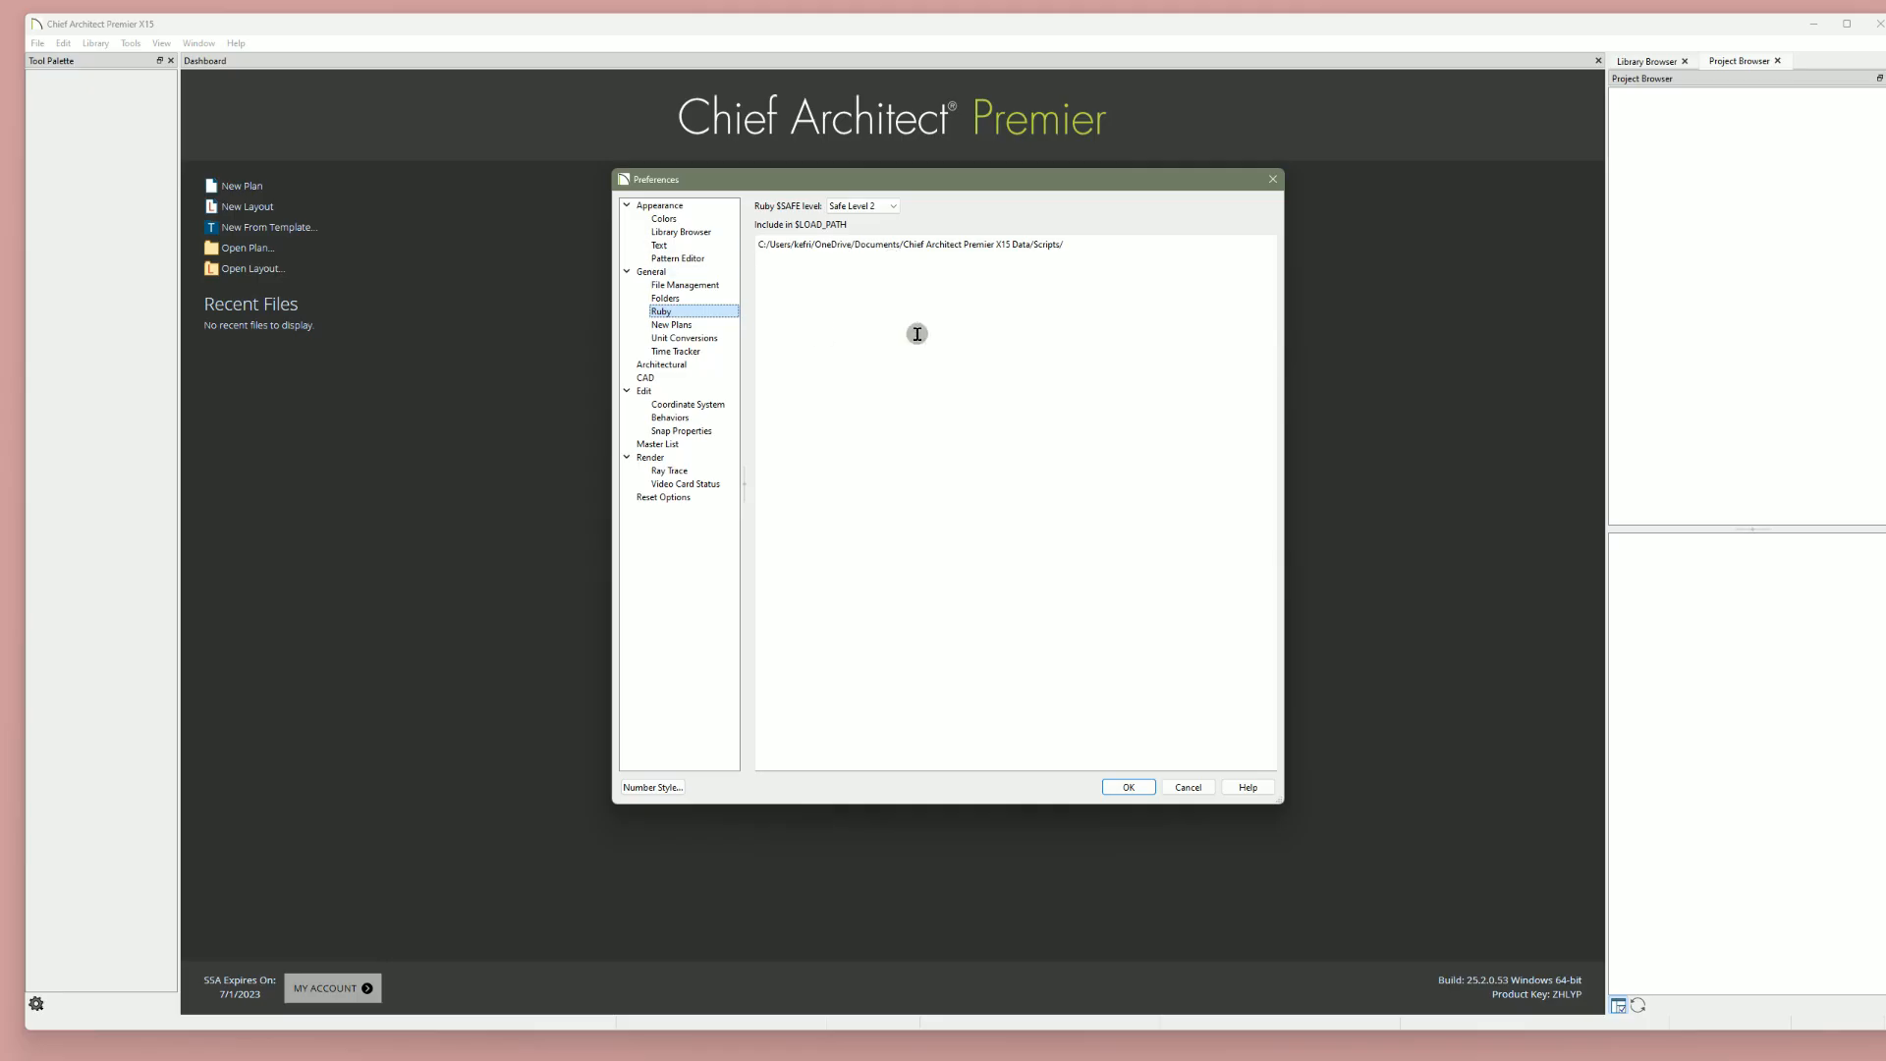
# Check the default designer information and enable copying designer information from templates for both new plans and new layouts
pyautogui.click(700, 325)
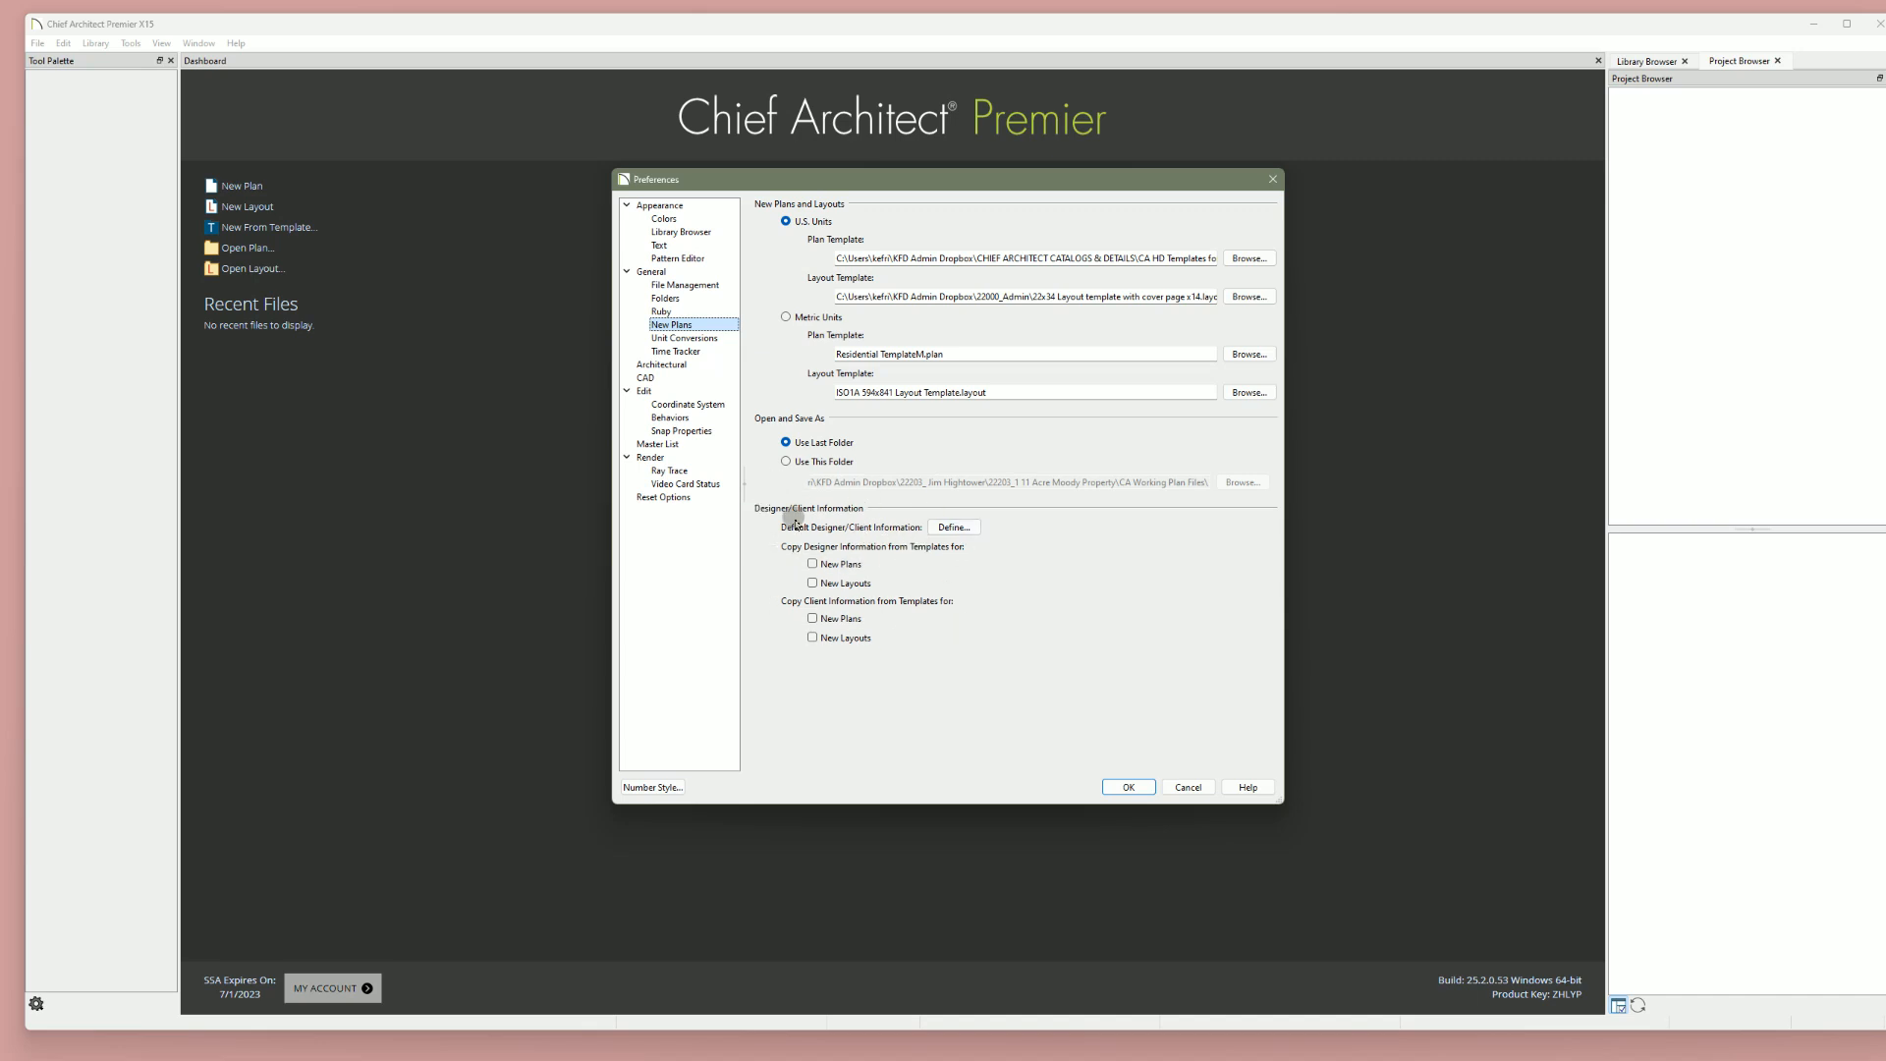
pyautogui.click(953, 527)
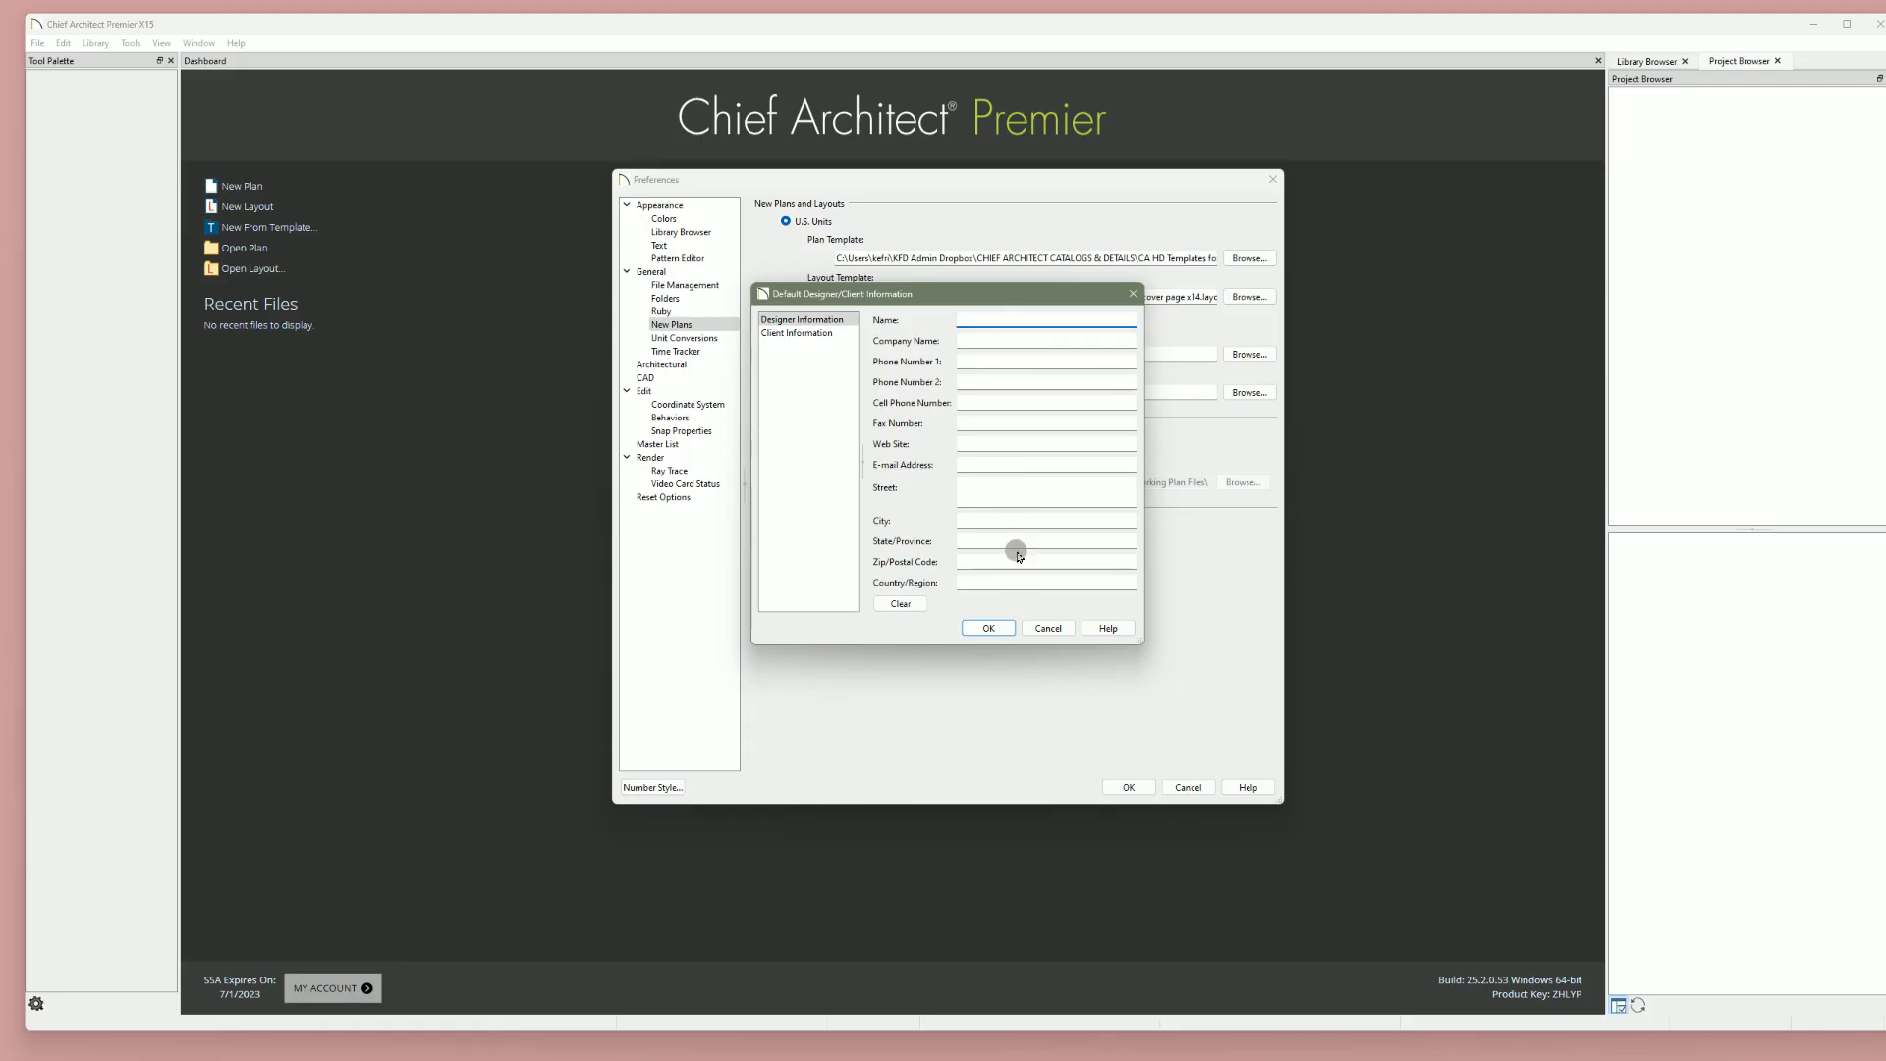
pyautogui.click(984, 626)
pyautogui.click(815, 564)
pyautogui.click(814, 582)
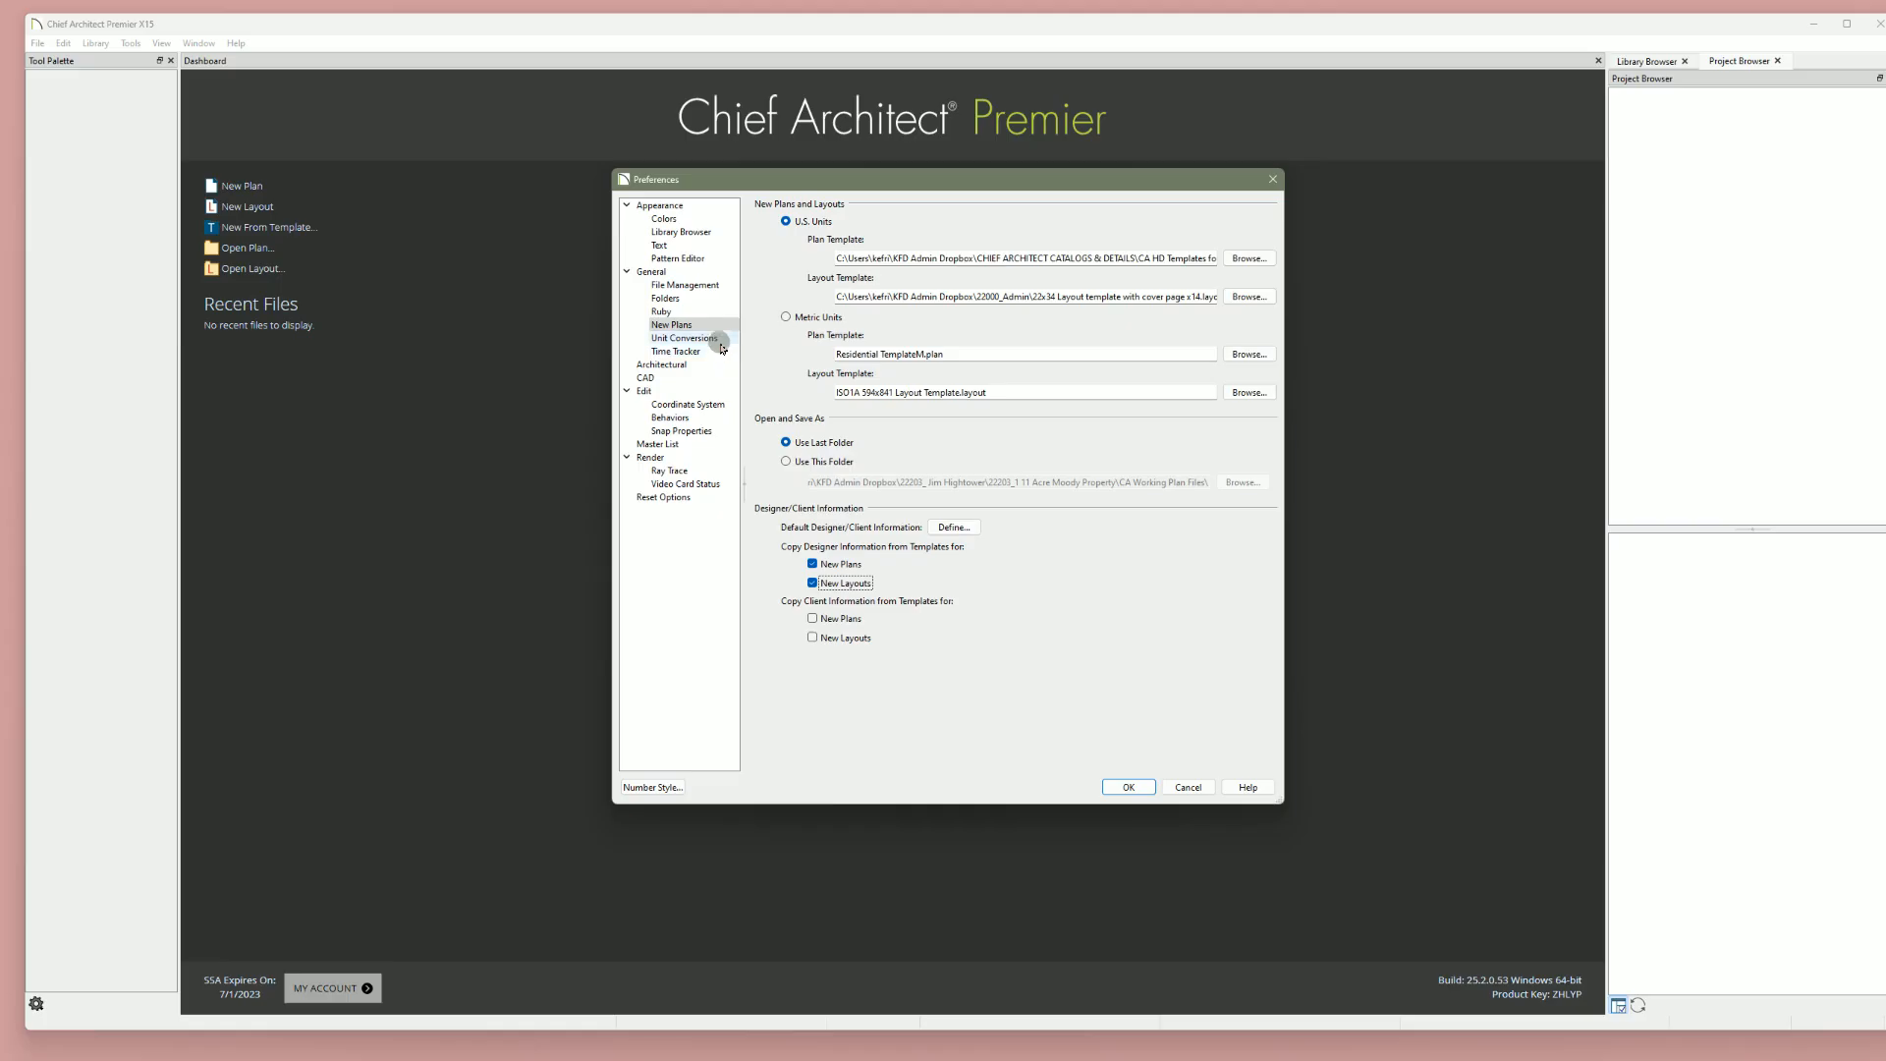
# Examine the unit conversion, time tracker, architectural and CAD preferences
pyautogui.click(686, 338)
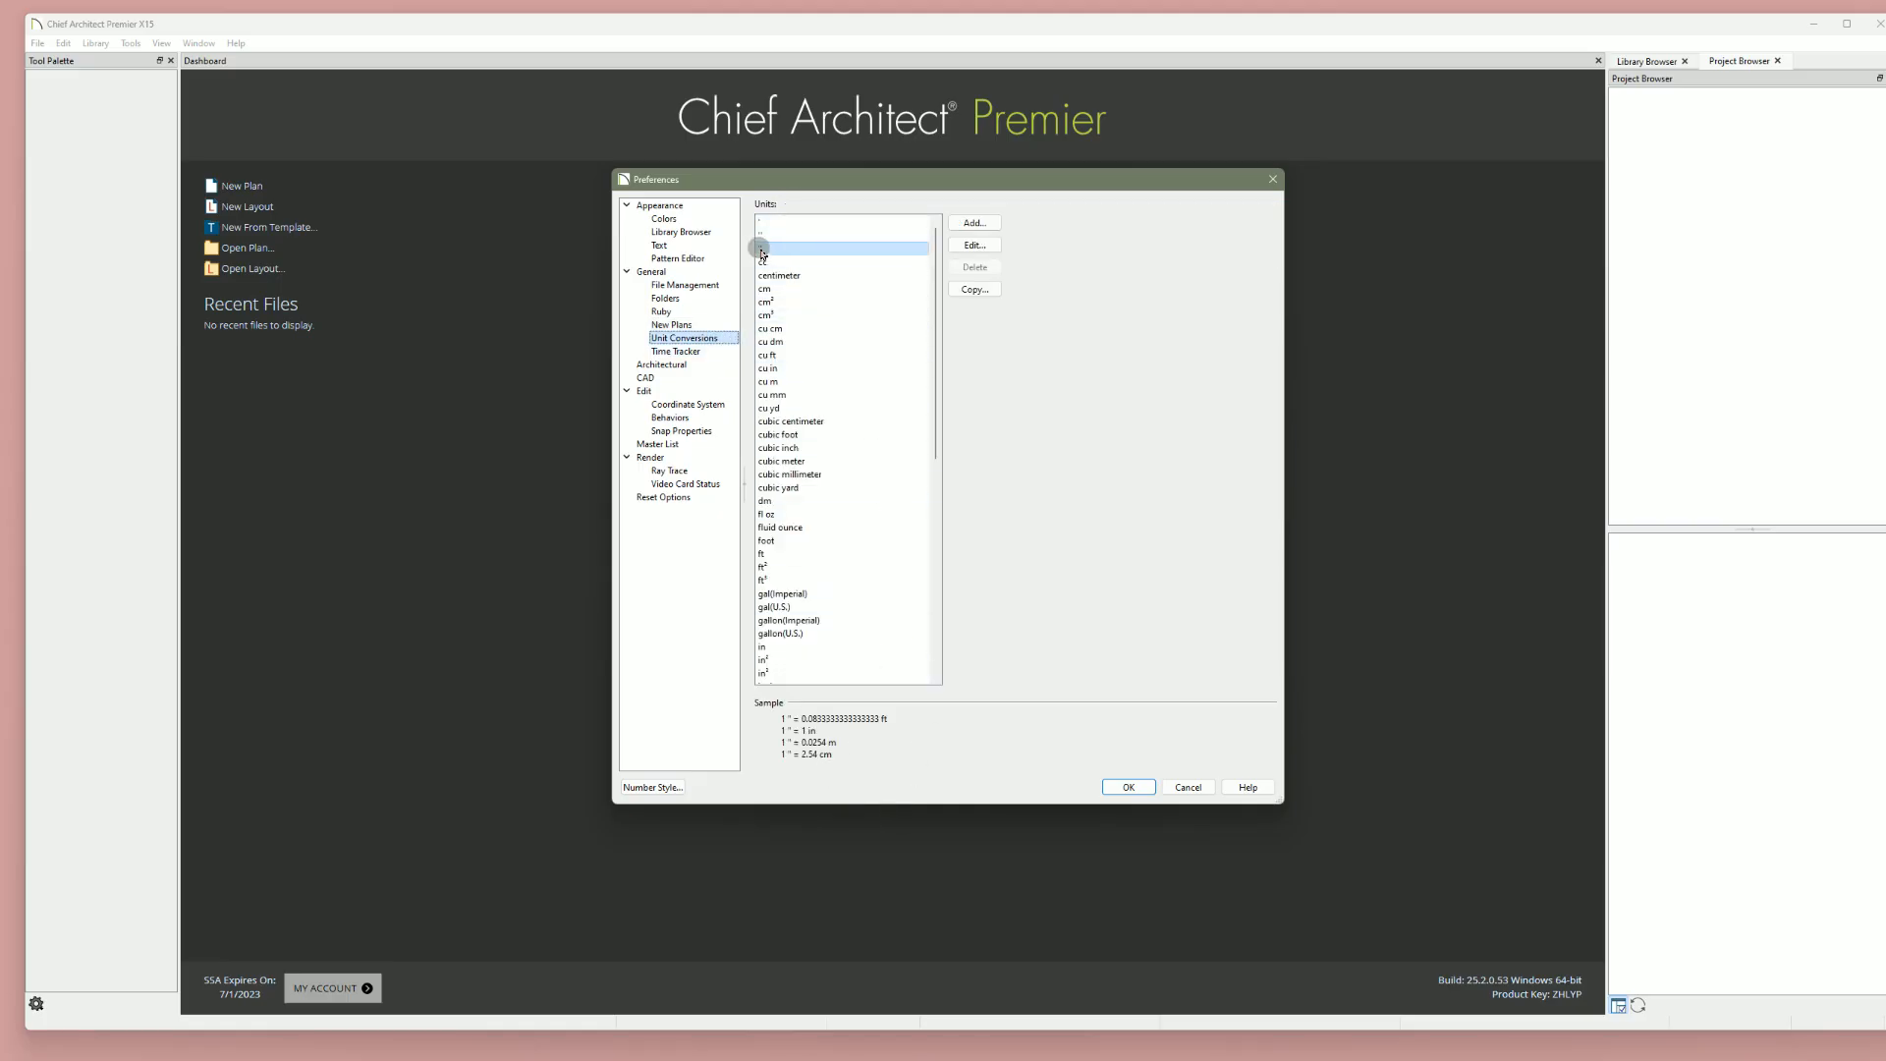
pyautogui.click(758, 250)
pyautogui.click(678, 351)
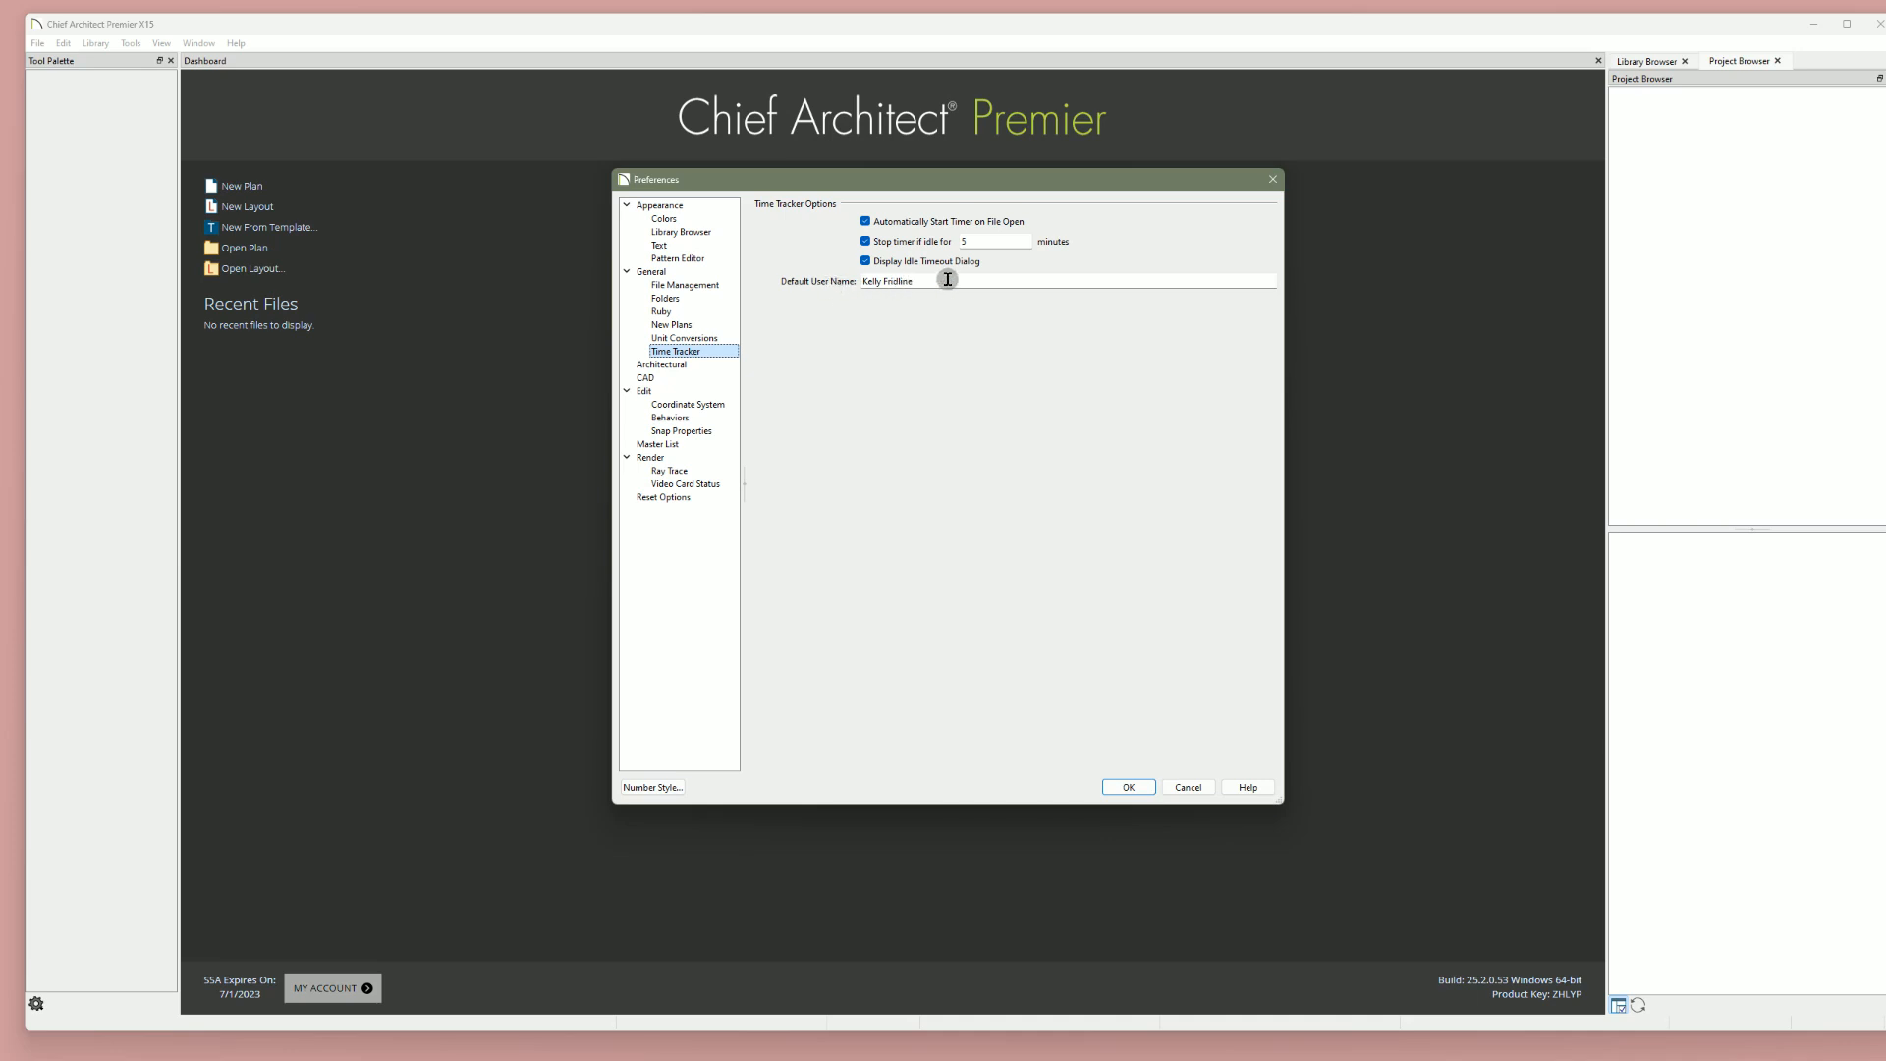
pyautogui.click(661, 364)
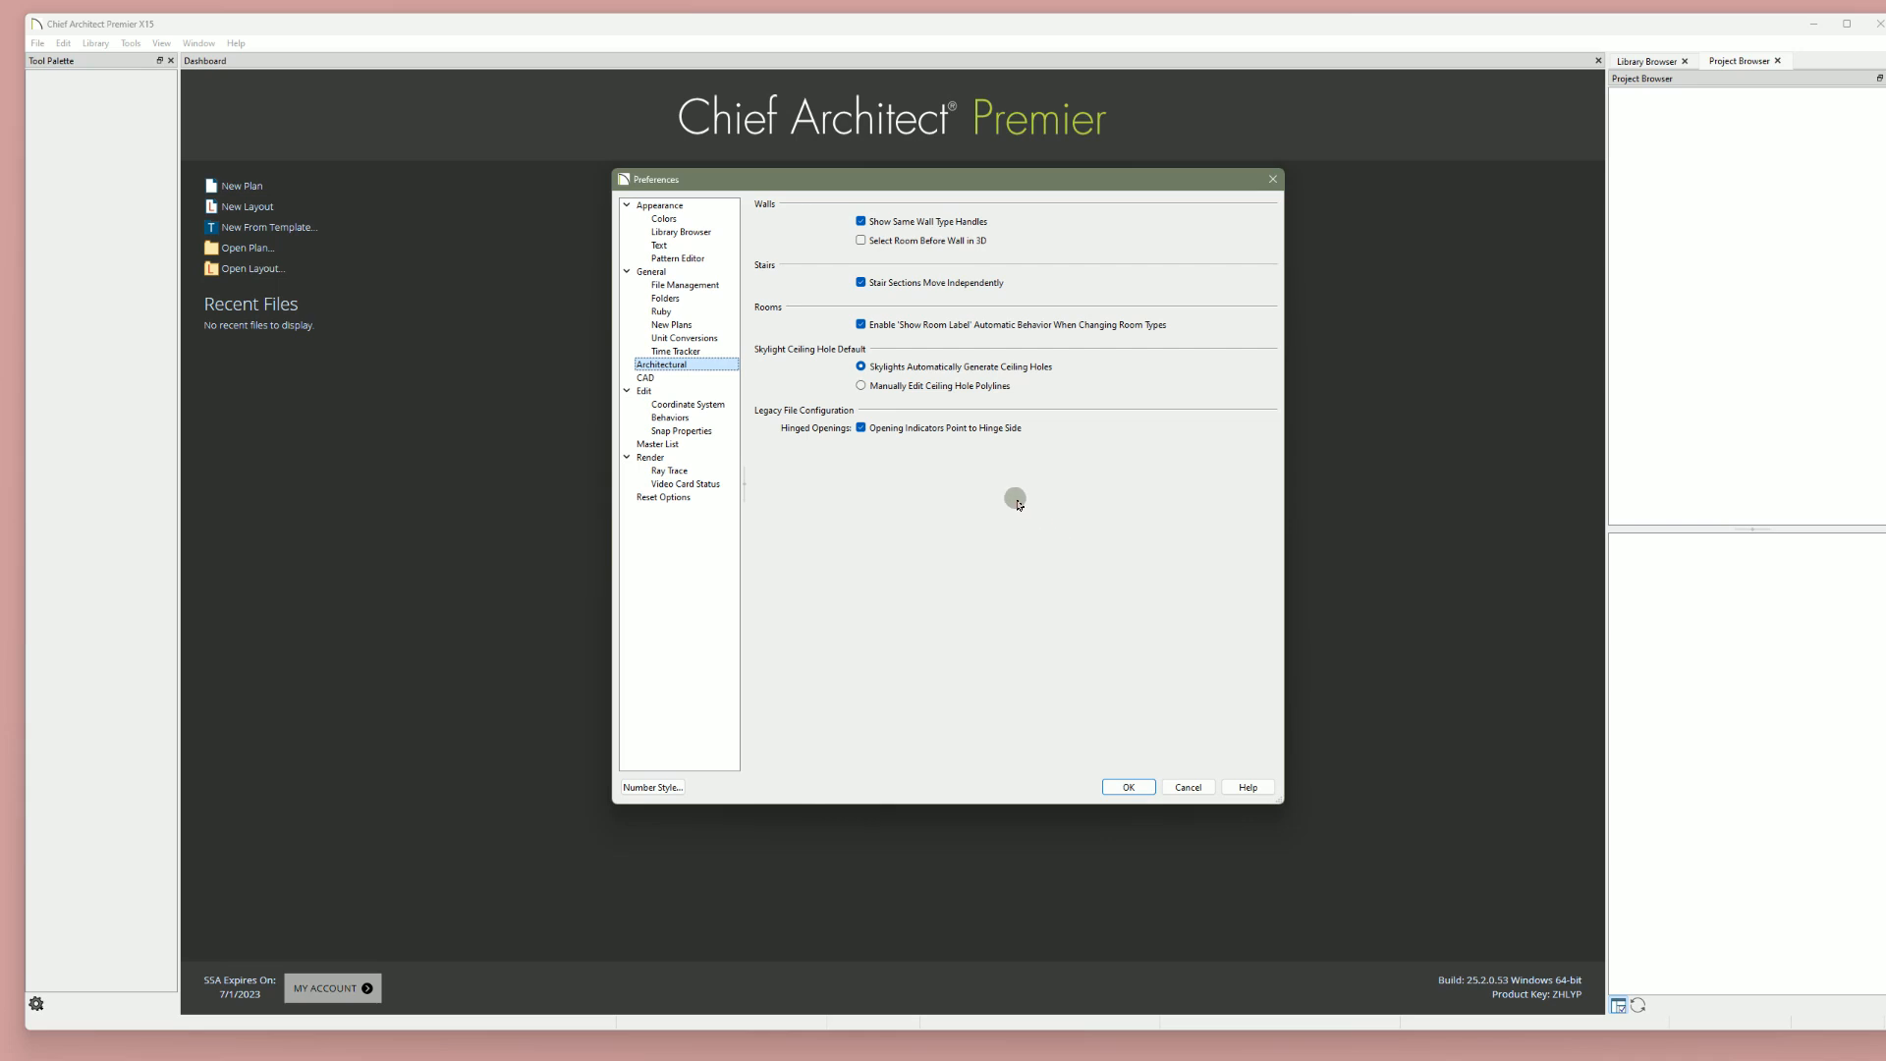
pyautogui.click(672, 381)
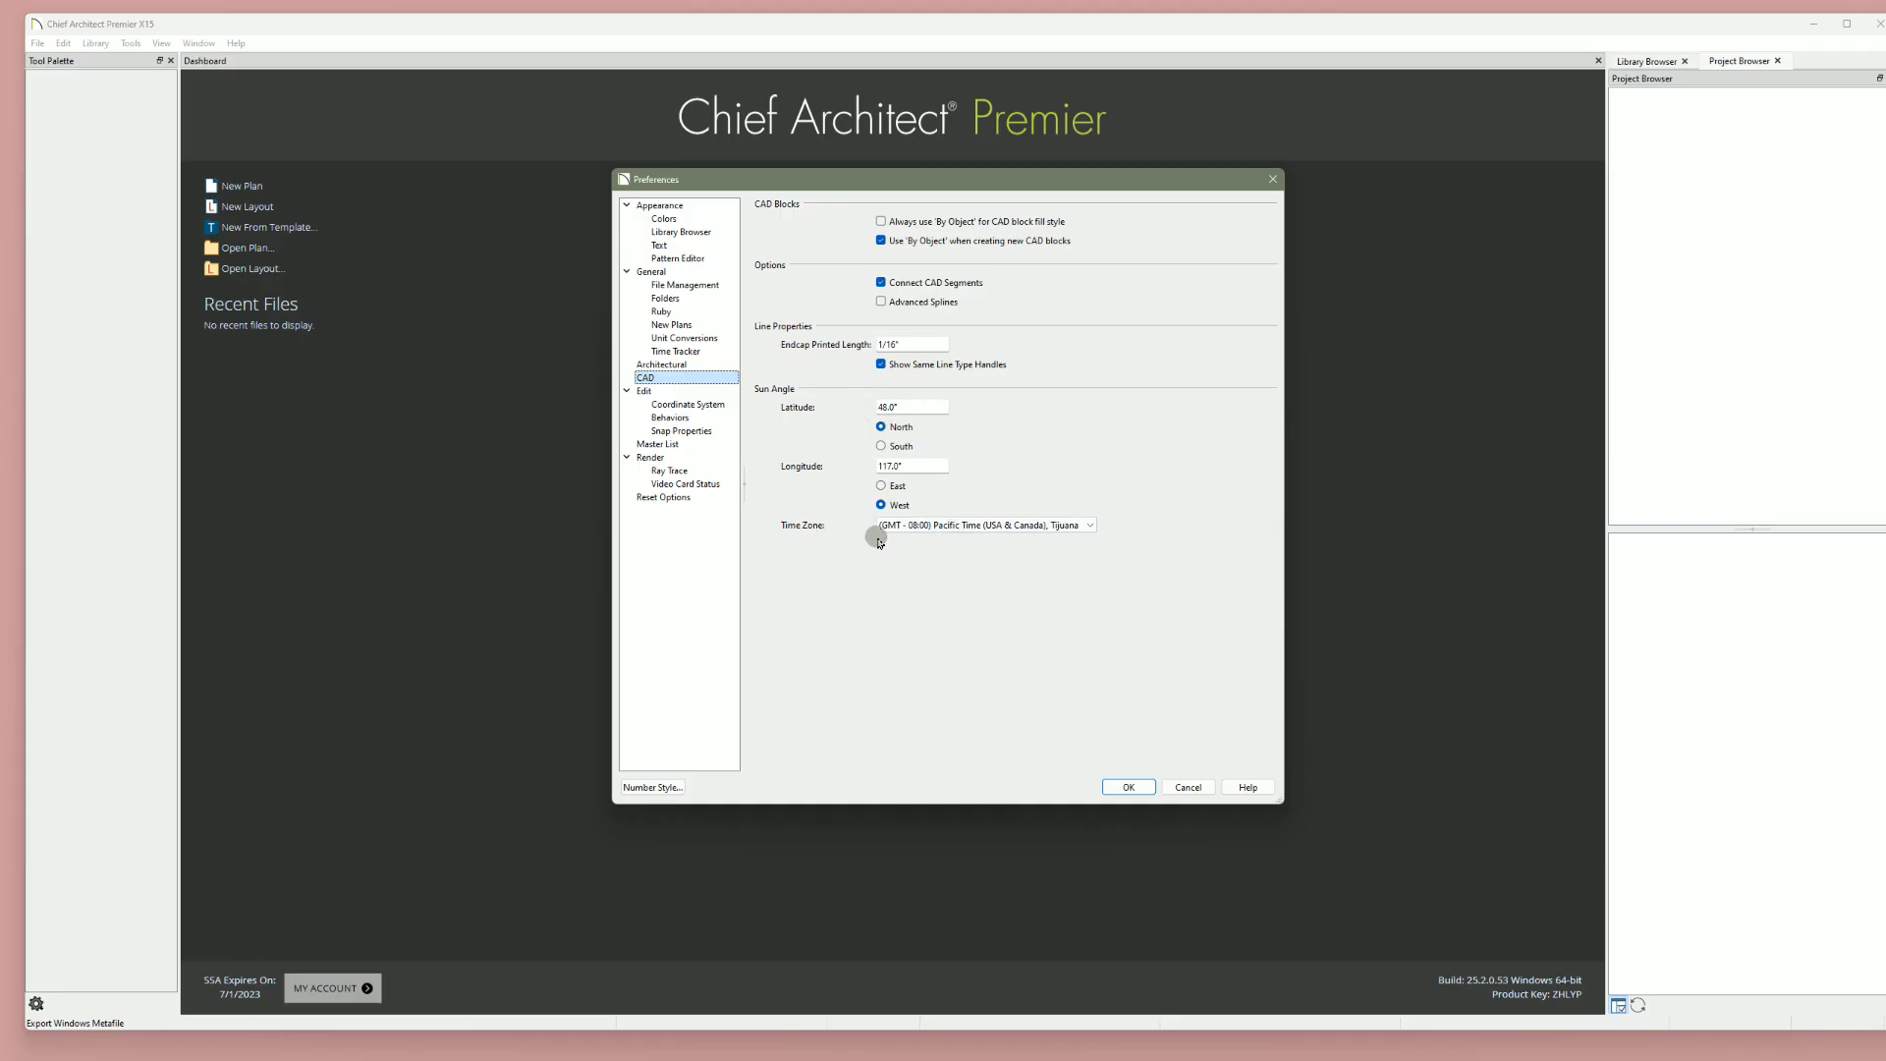
# Examine the editing preferences for the coordinate system, behaviors and snap properties
pyautogui.click(716, 411)
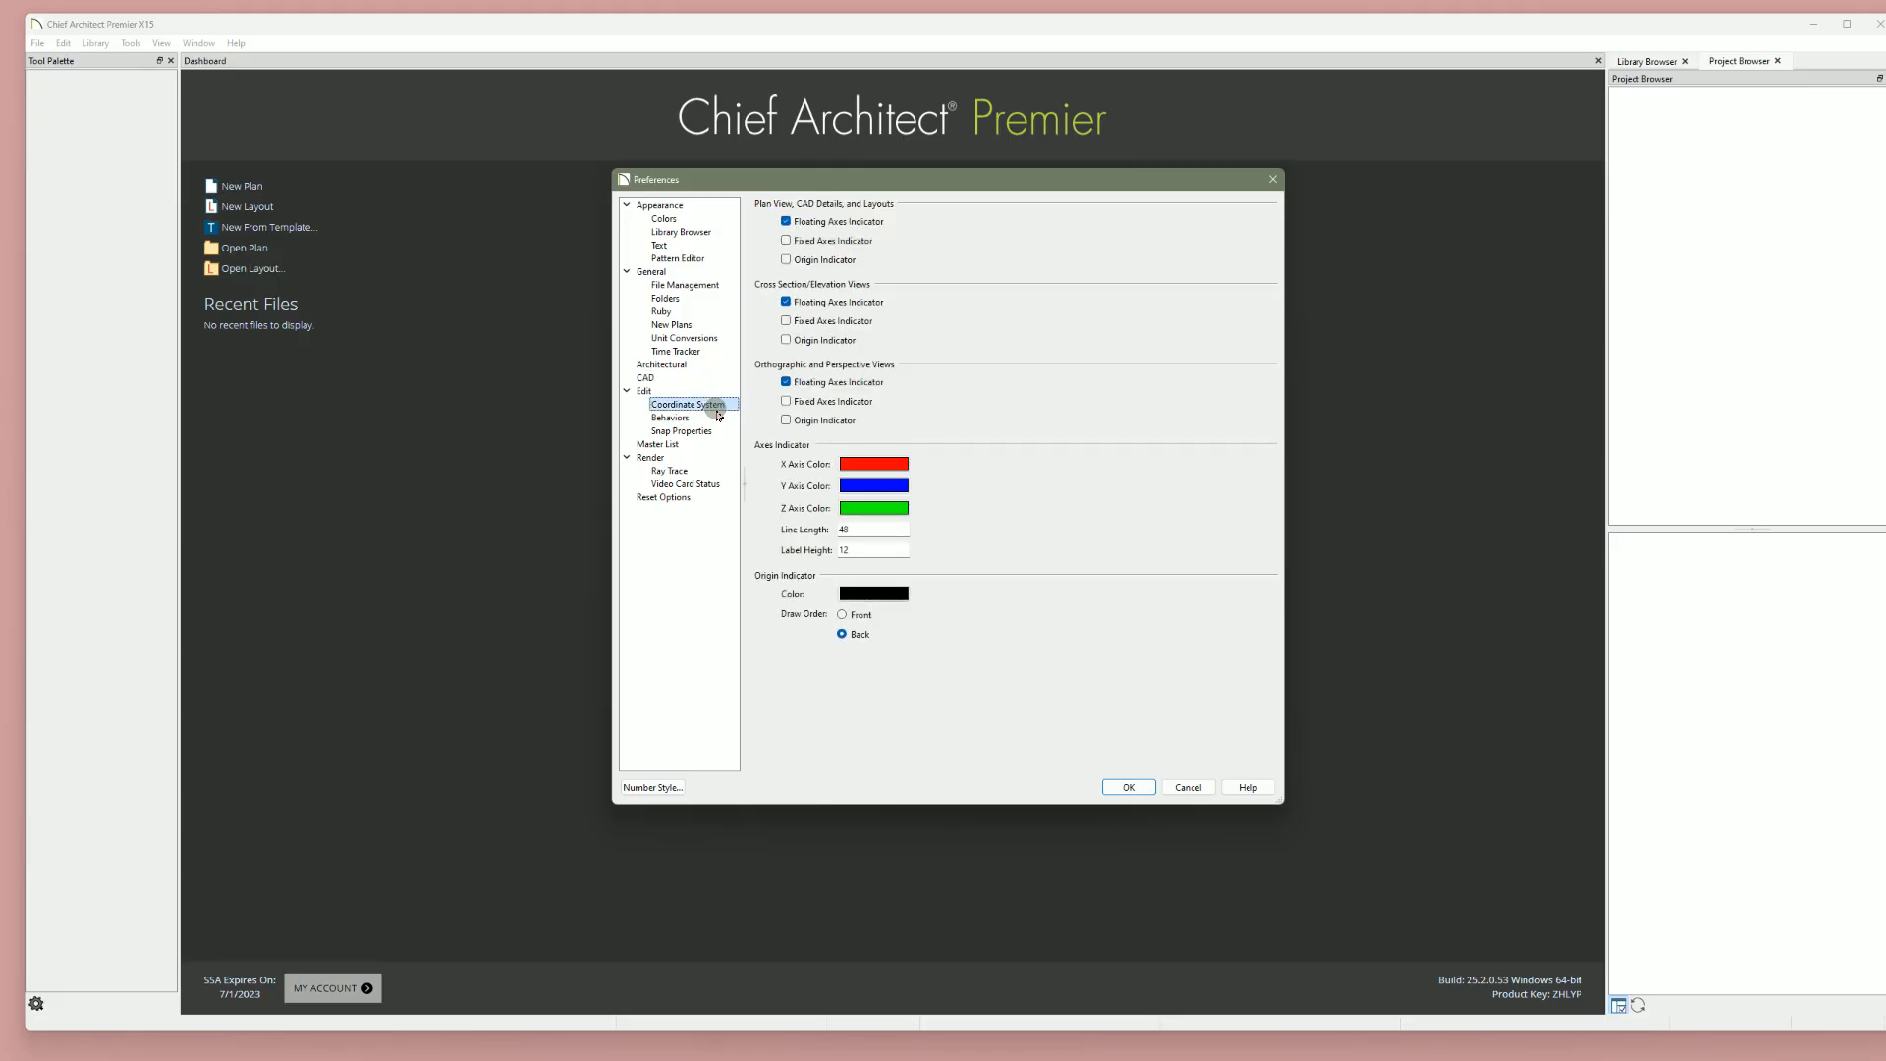
pyautogui.click(706, 415)
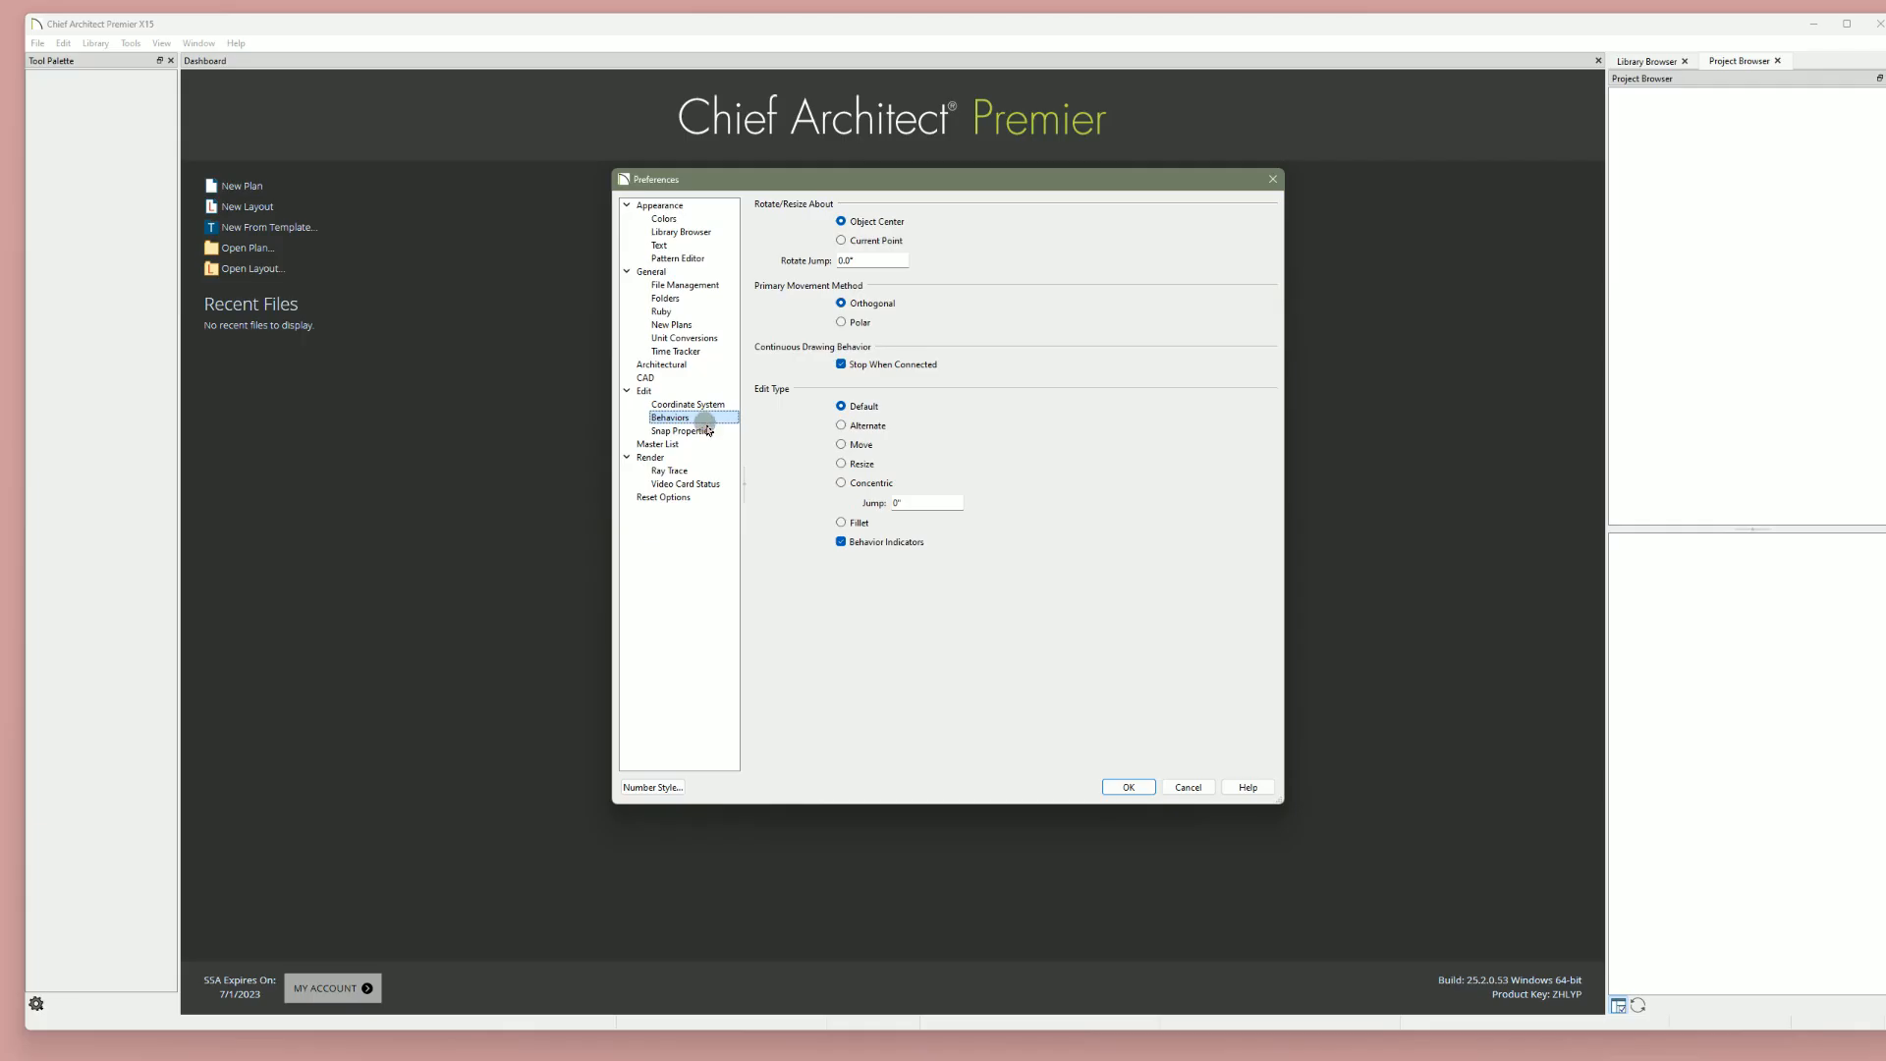
pyautogui.click(704, 406)
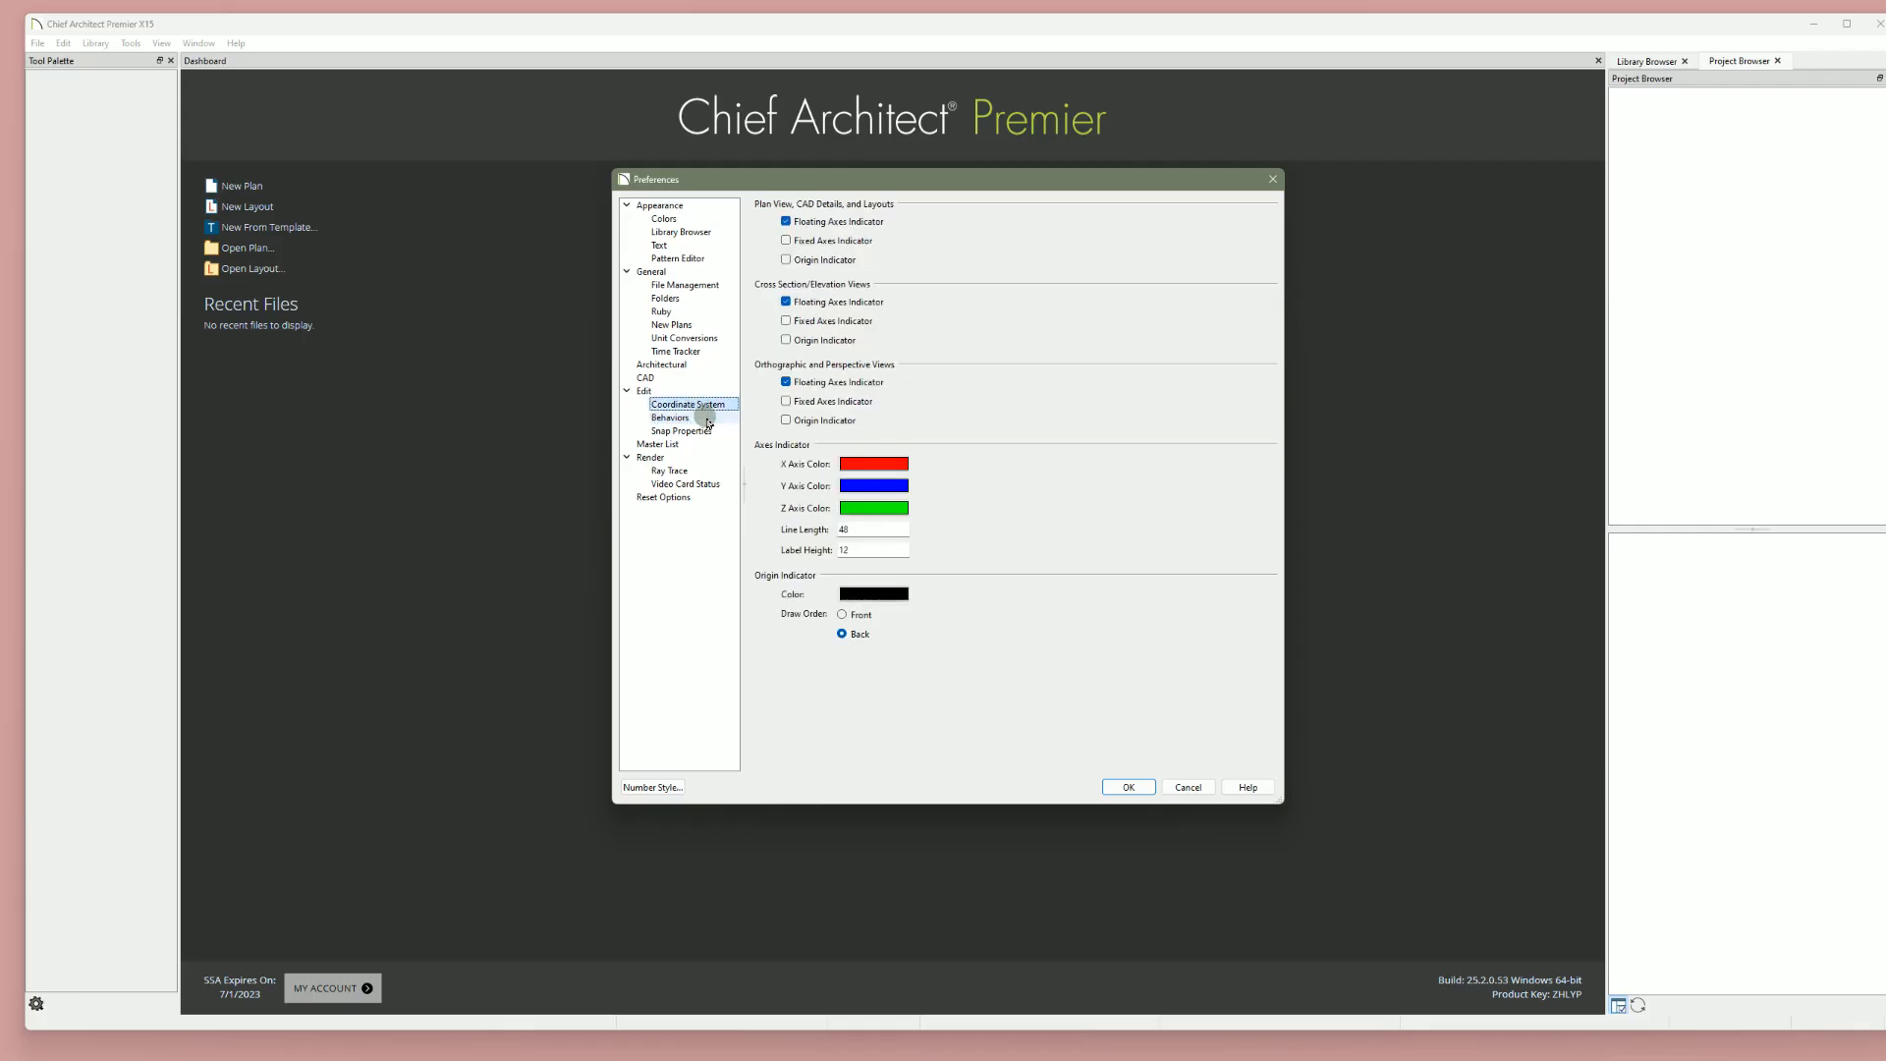
pyautogui.click(708, 419)
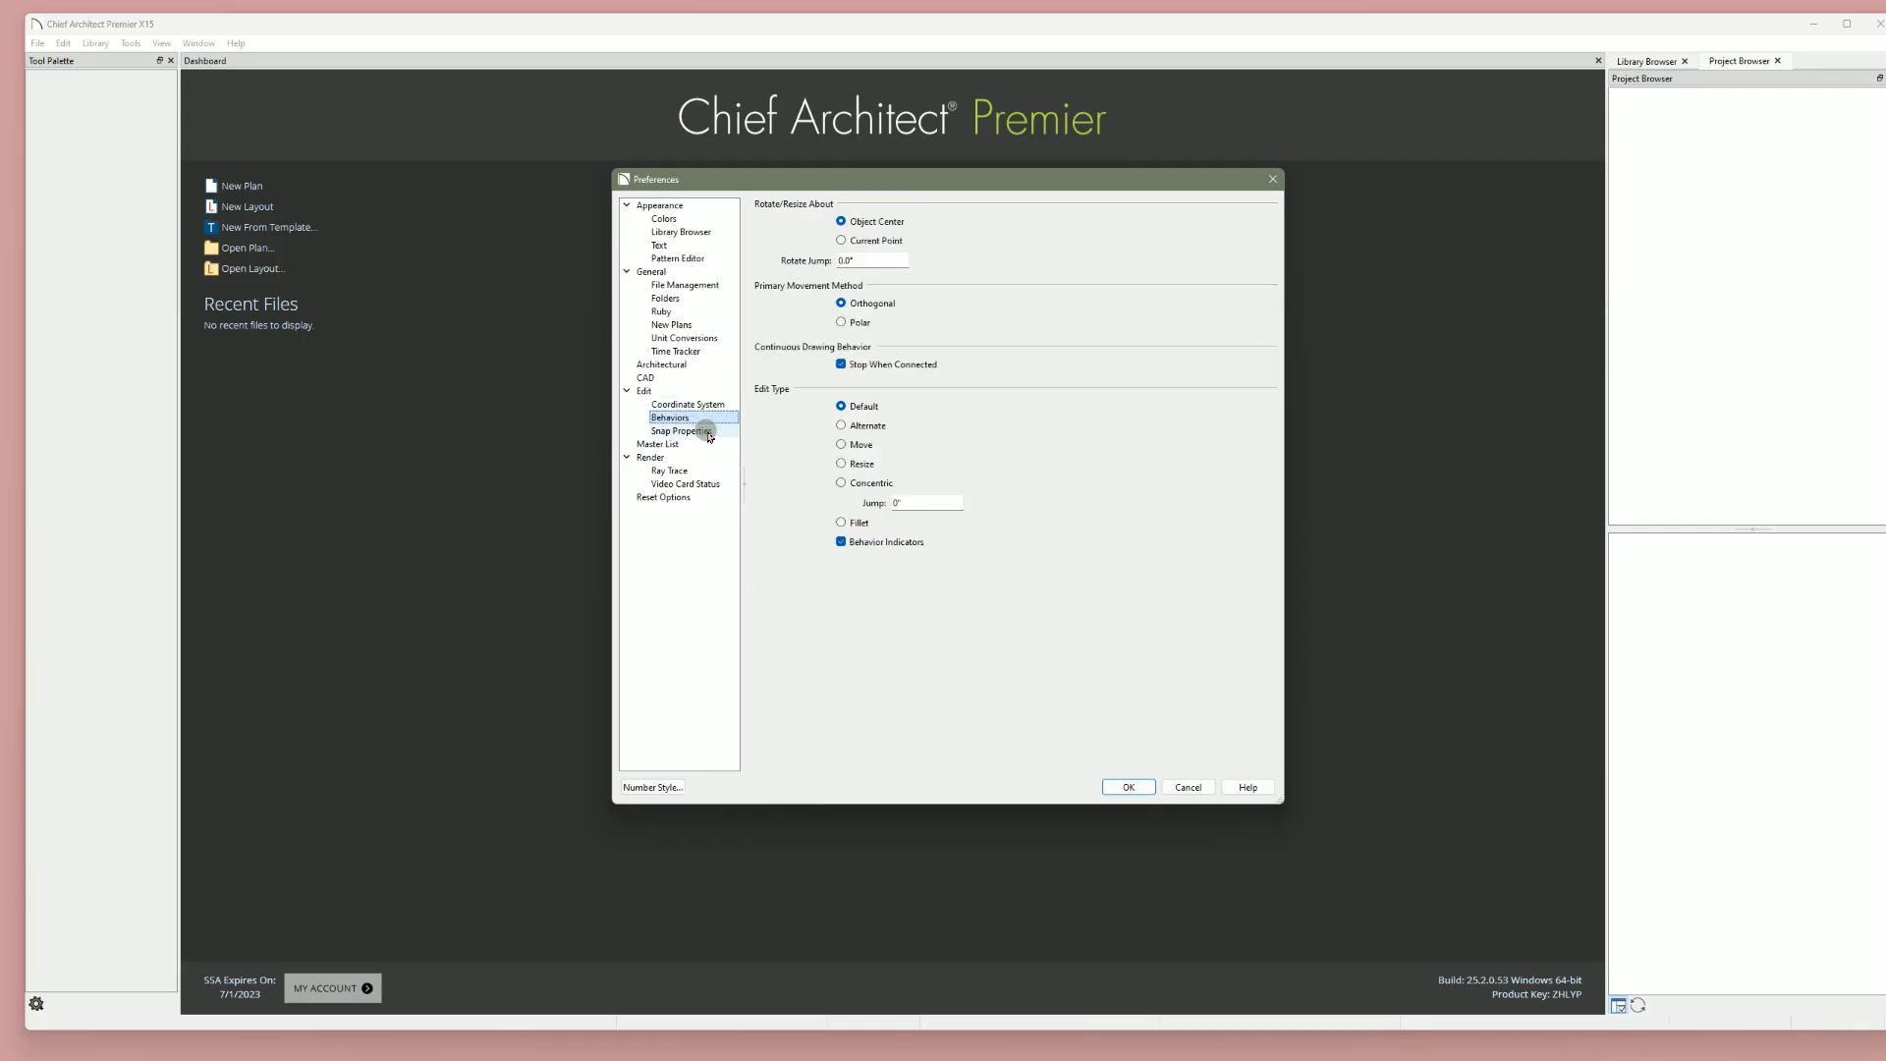
pyautogui.click(707, 432)
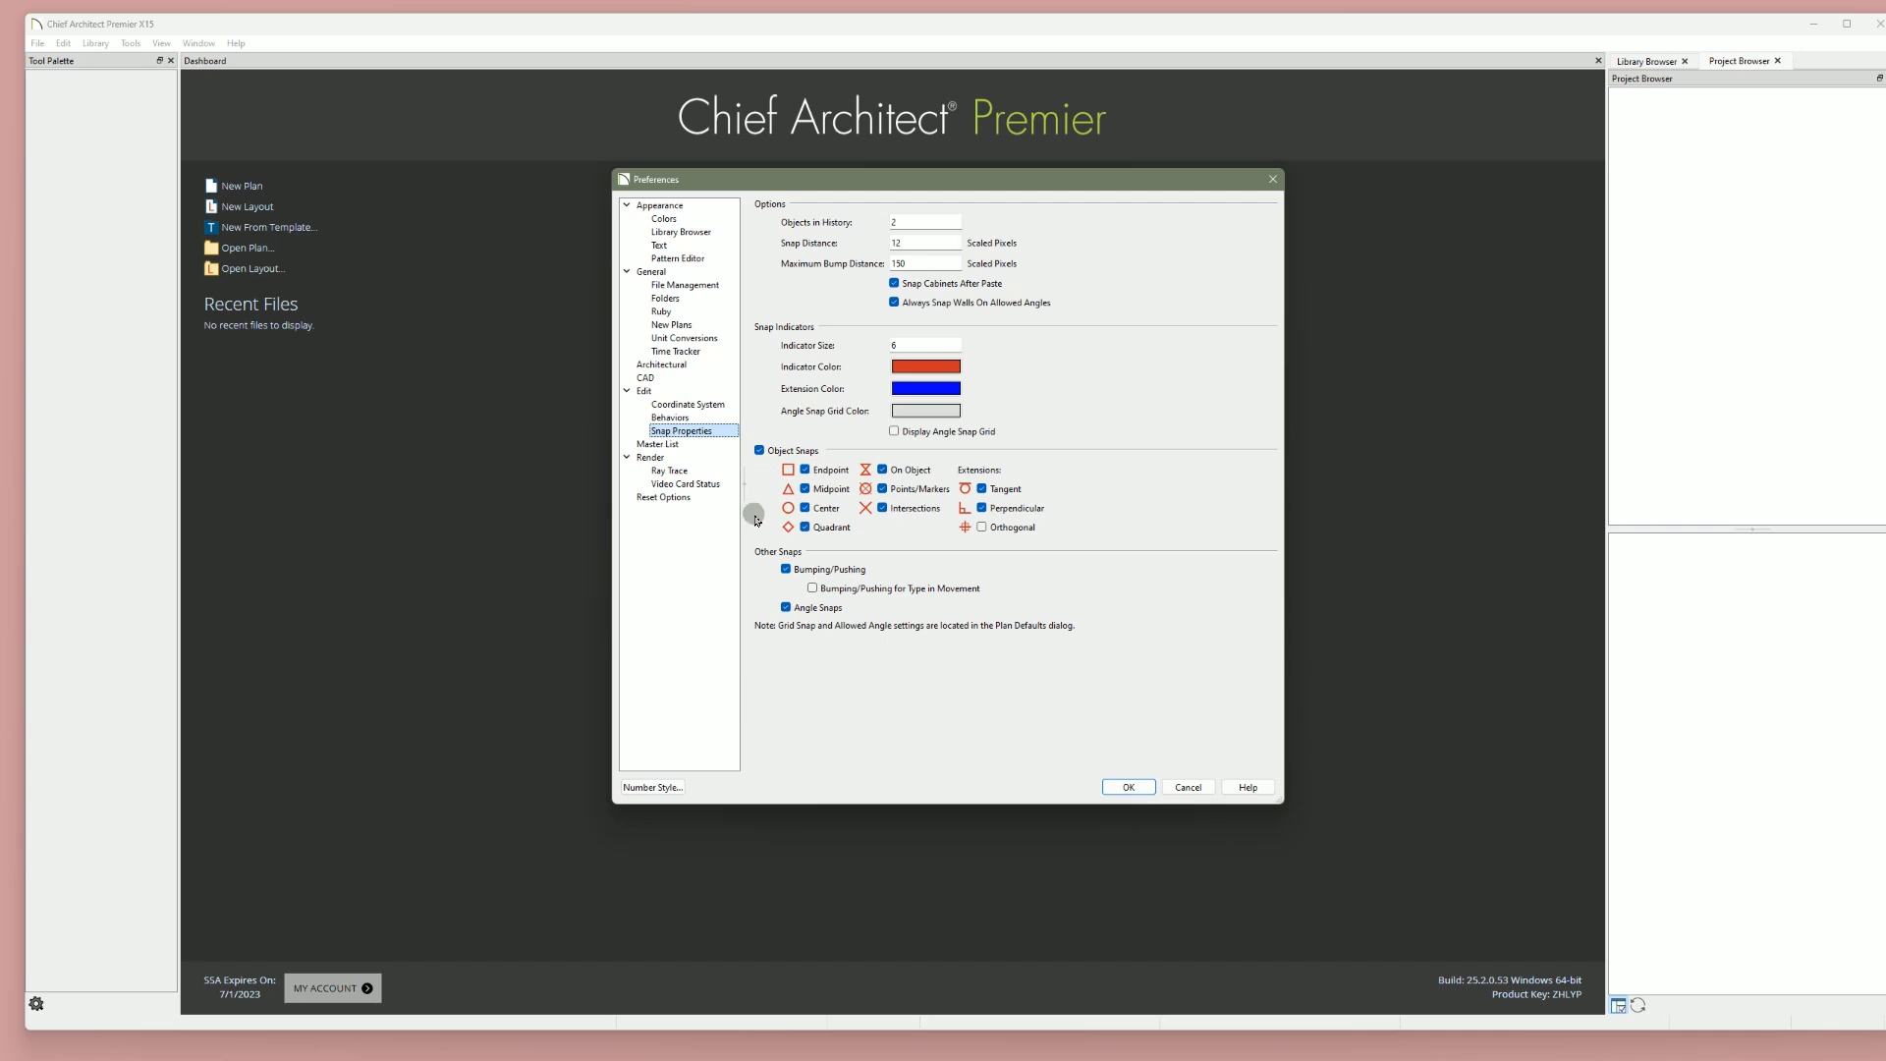
pyautogui.click(865, 574)
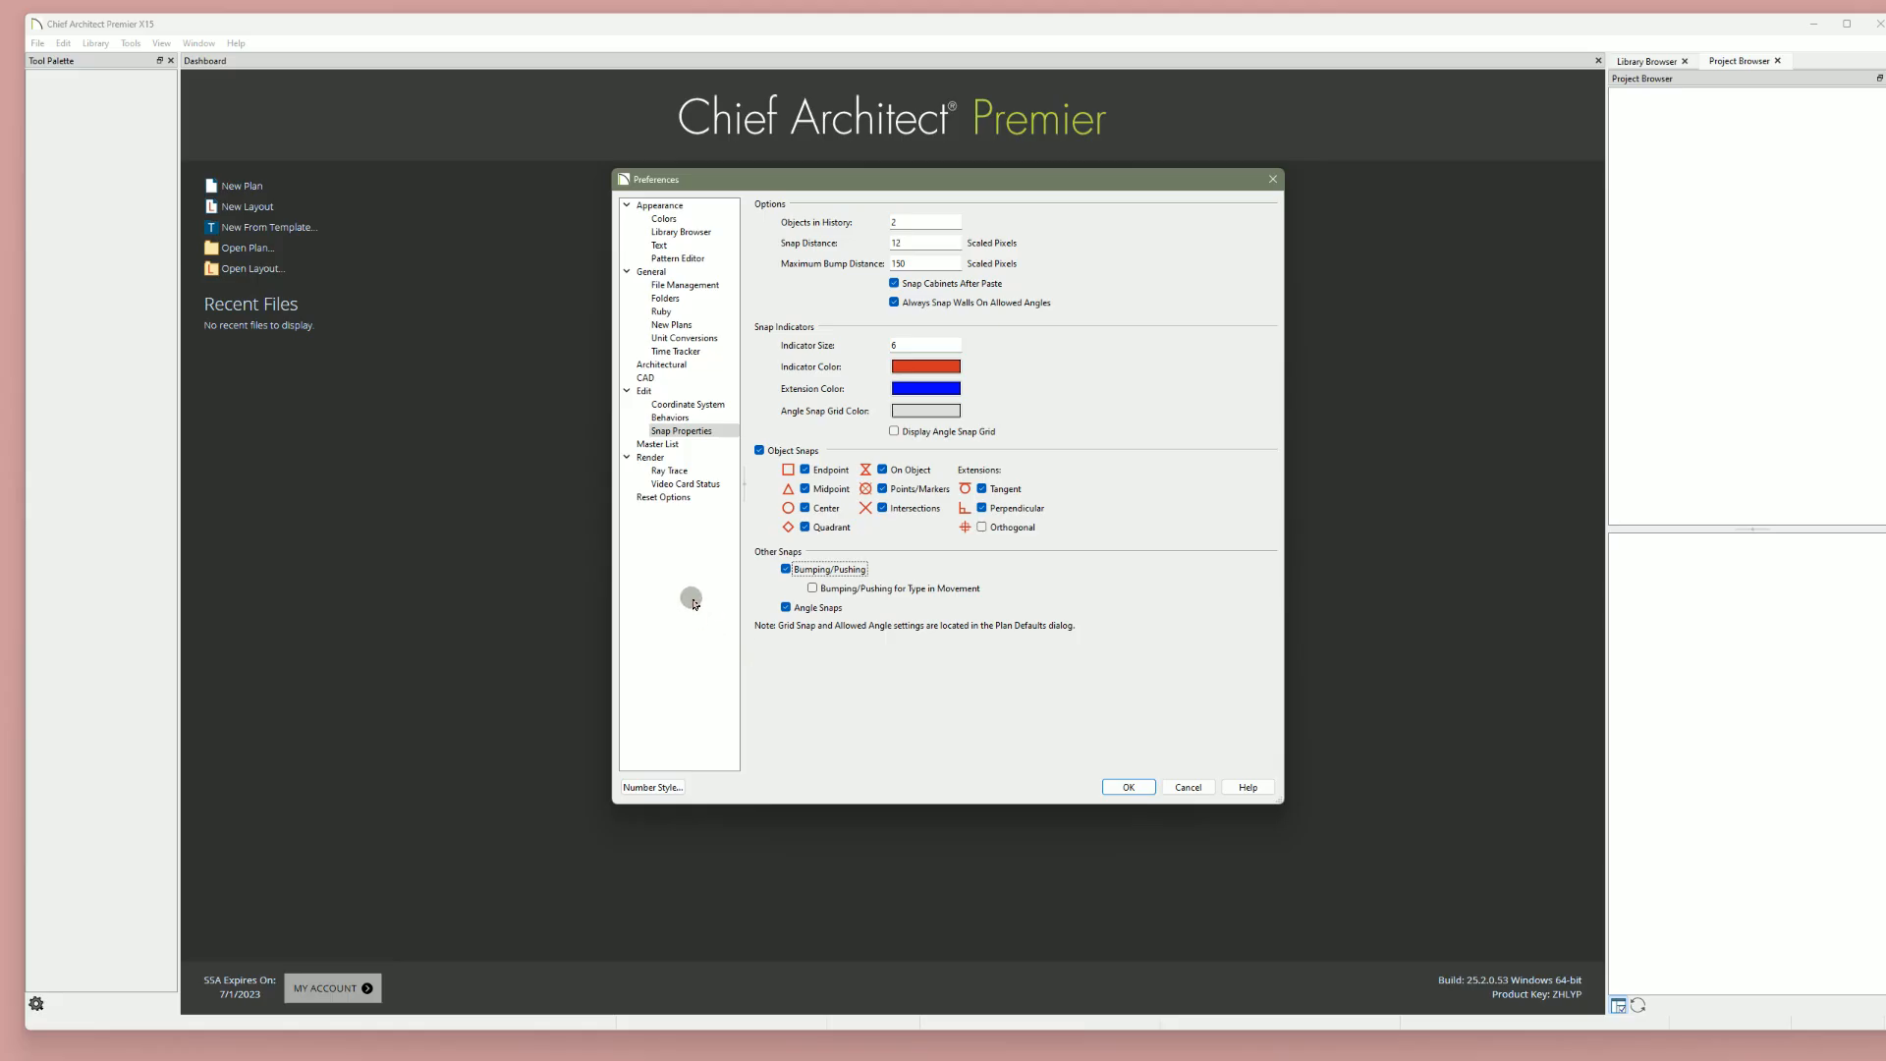
# Examine the master list, render, ray trace and video card status preferences, and return to the general appearance settings
pyautogui.click(671, 446)
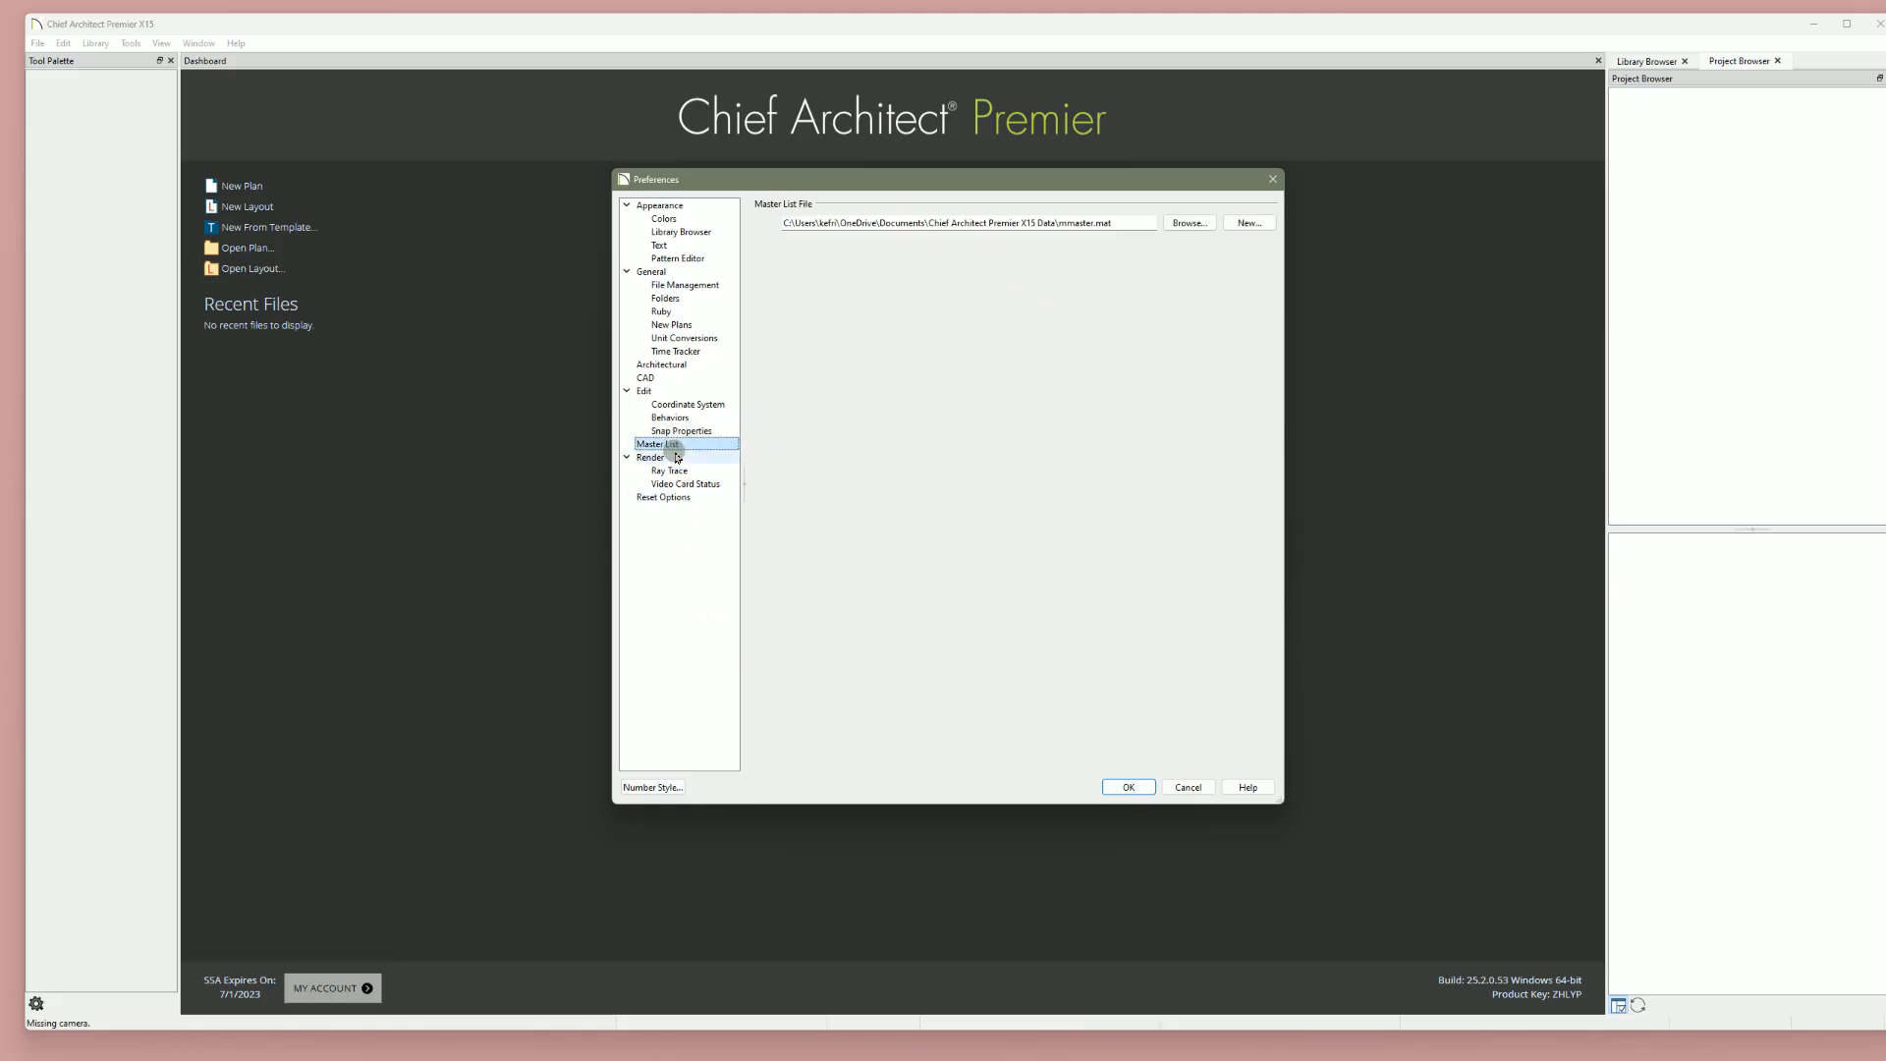
pyautogui.click(677, 458)
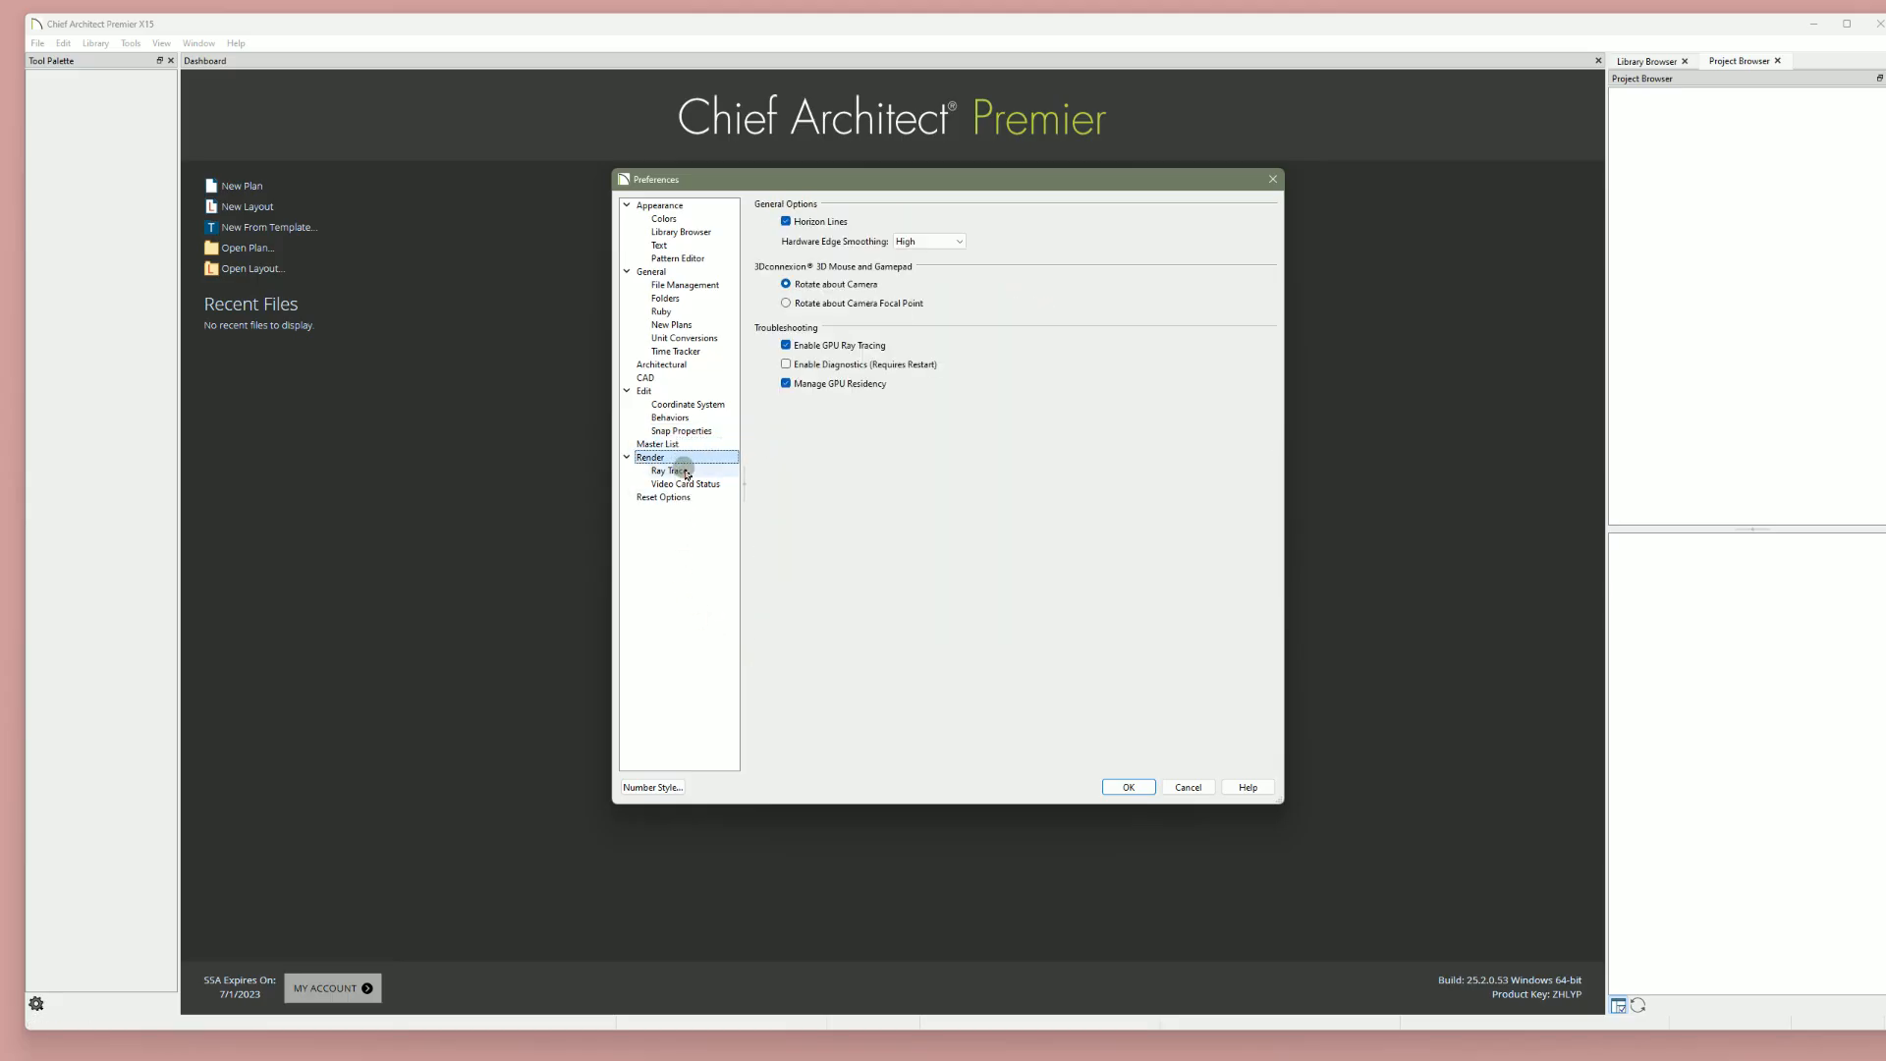
pyautogui.click(672, 470)
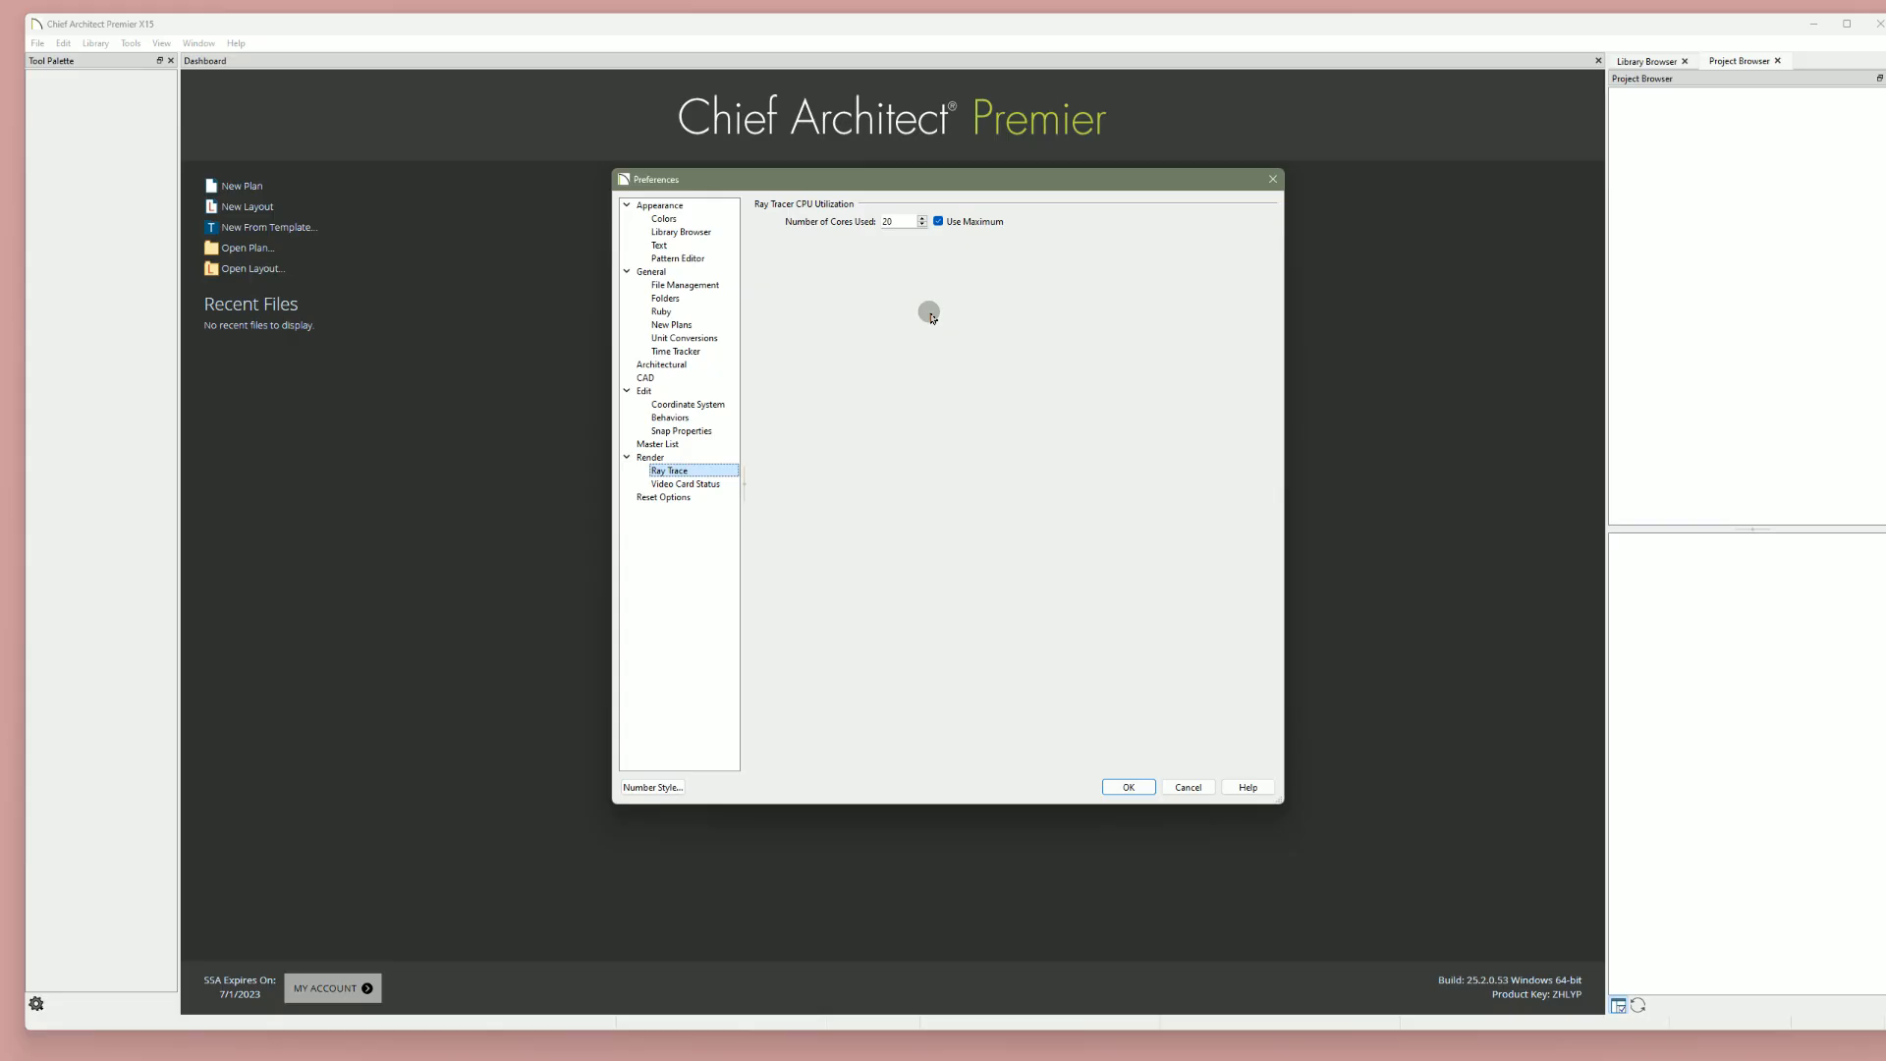
pyautogui.click(703, 483)
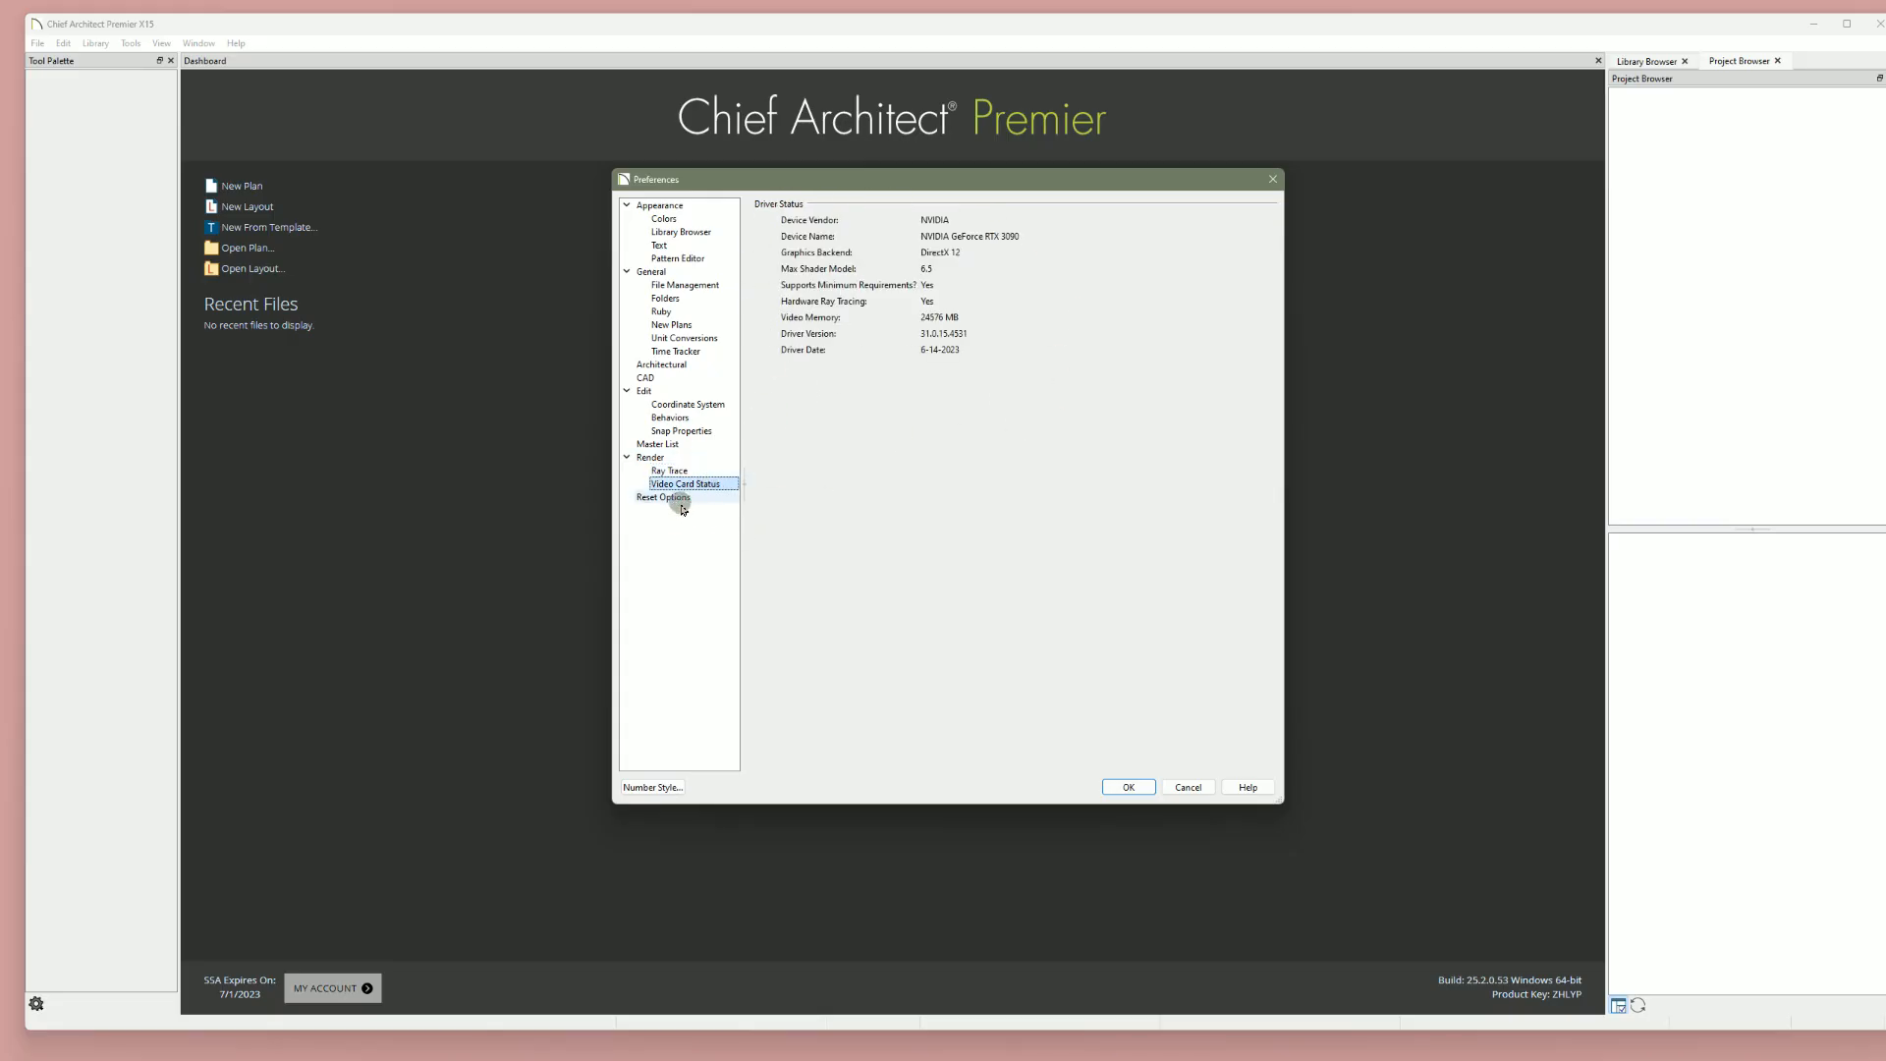
pyautogui.click(660, 205)
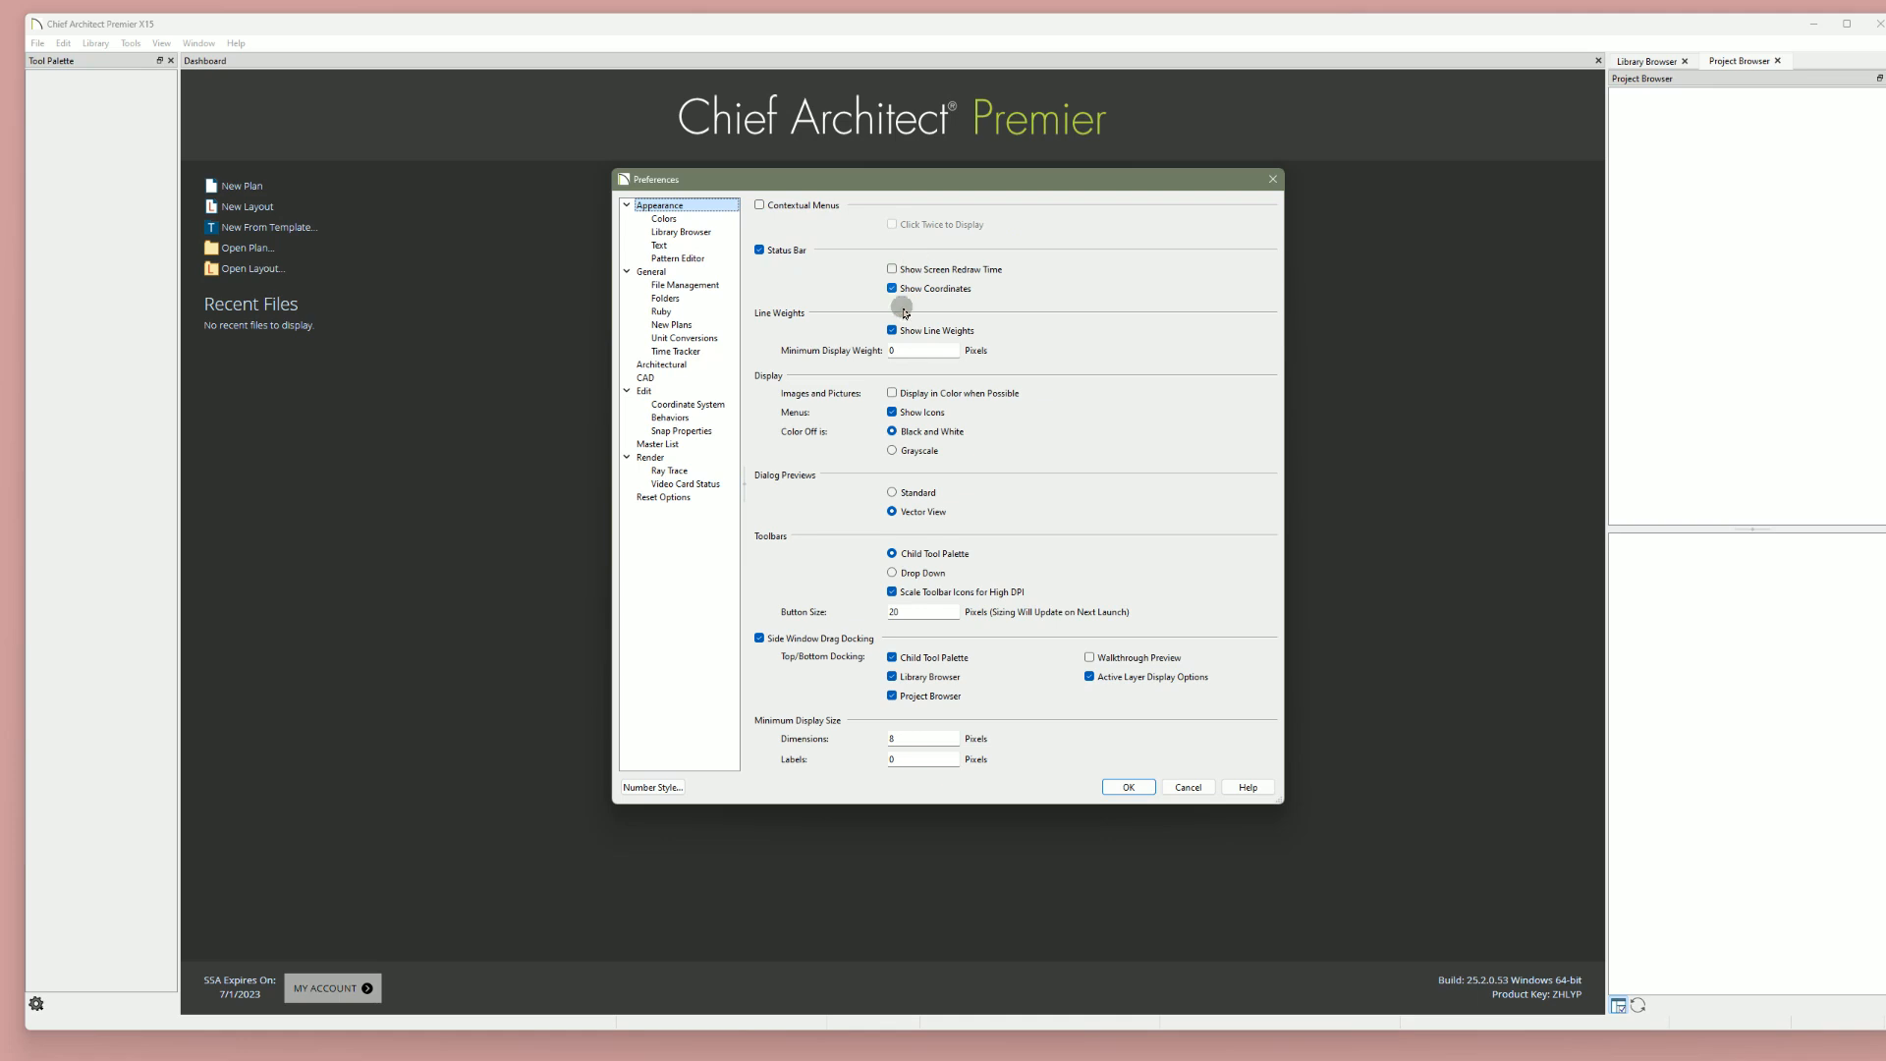